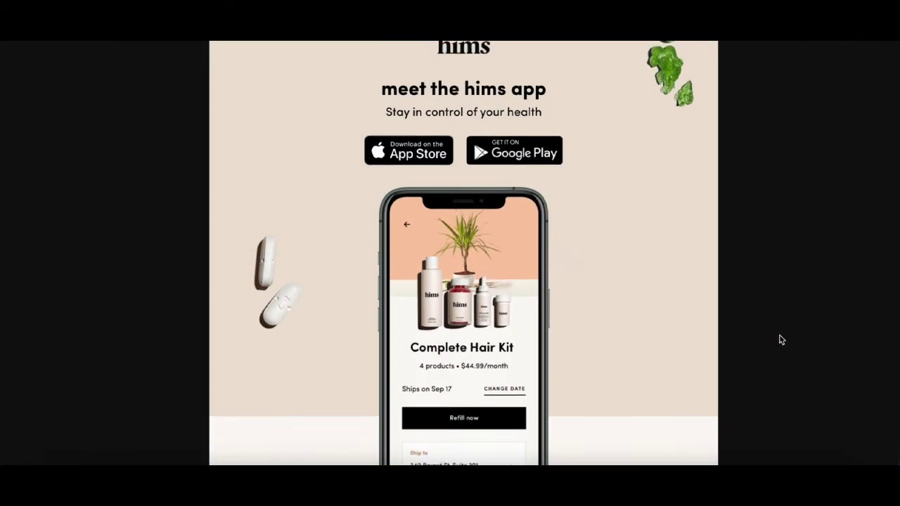
# Examine the original hims app email design from header to footer, including its phone image and background decorations.
pyautogui.scroll(-5, 781, 340)
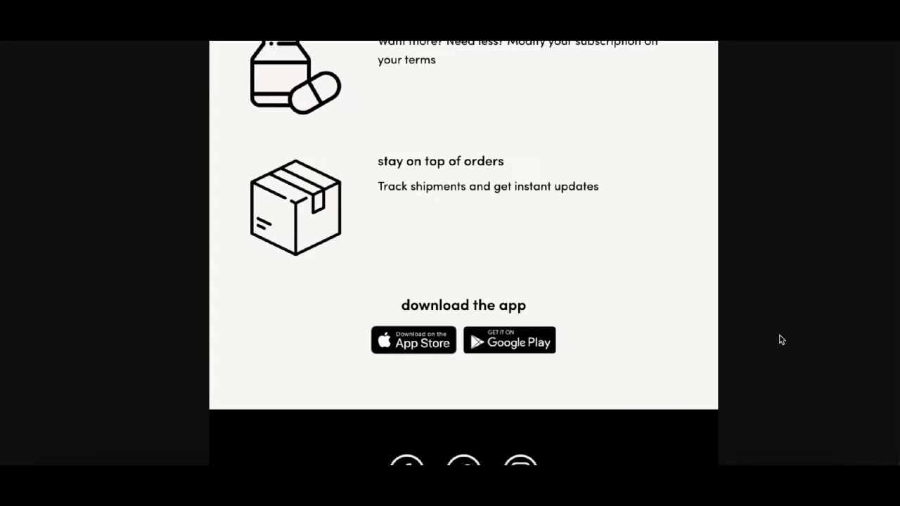
pyautogui.scroll(-4, 781, 339)
pyautogui.scroll(4, 780, 339)
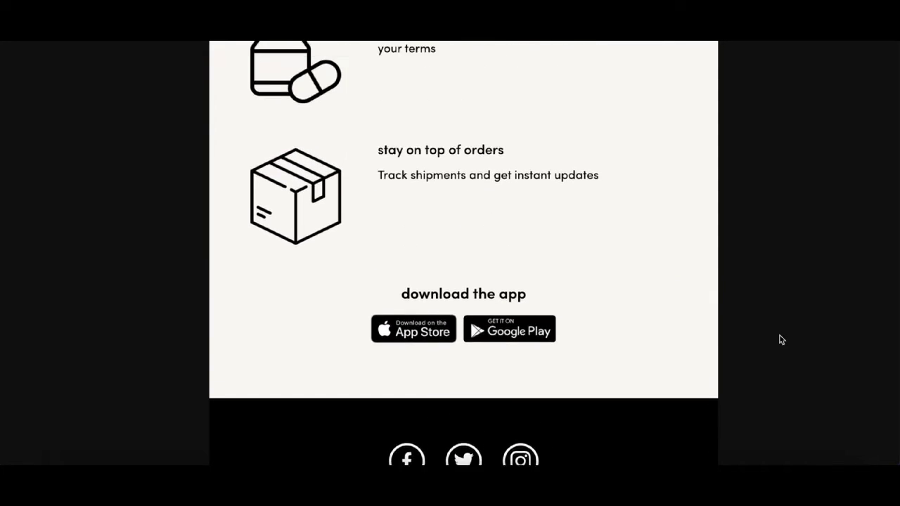
pyautogui.scroll(20, 780, 339)
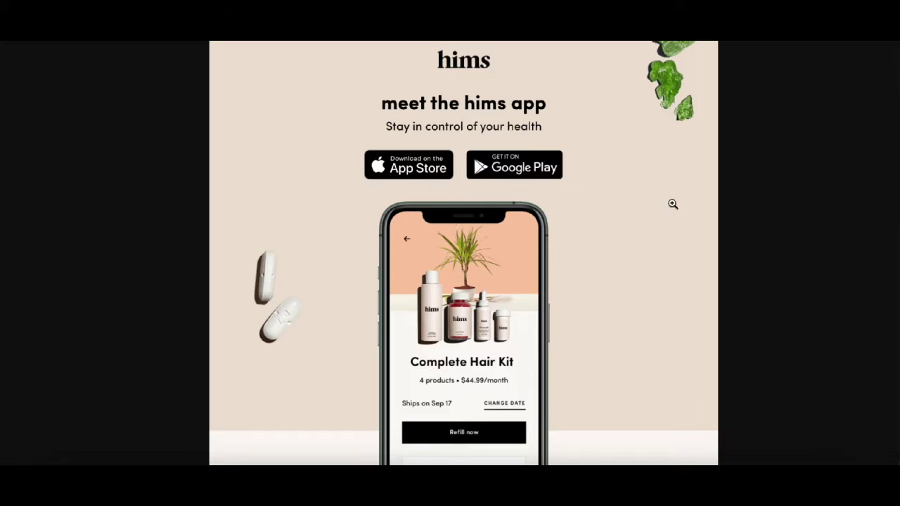
pyautogui.scroll(-3, 665, 261)
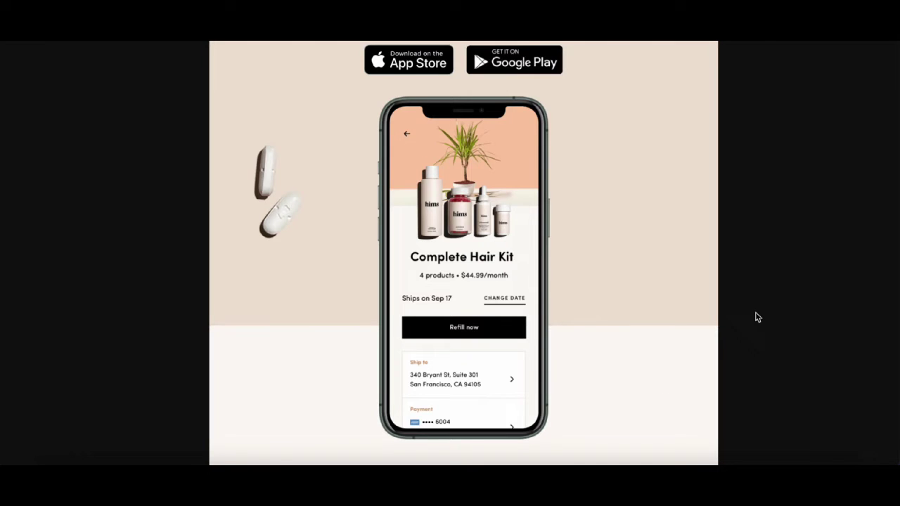
pyautogui.scroll(3, 758, 317)
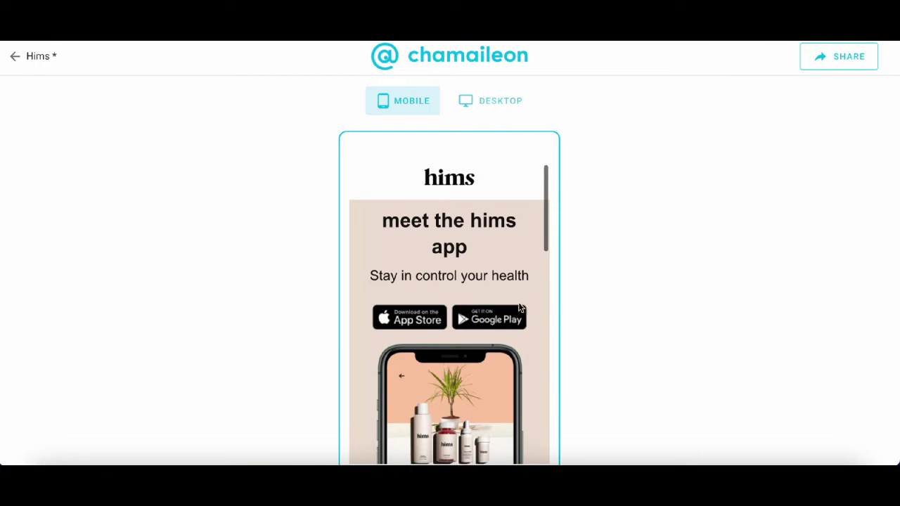
# Review the recreated Hims email in Chamaileon's mobile and desktop previews.
pyautogui.scroll(-5, 518, 307)
pyautogui.scroll(-2, 519, 307)
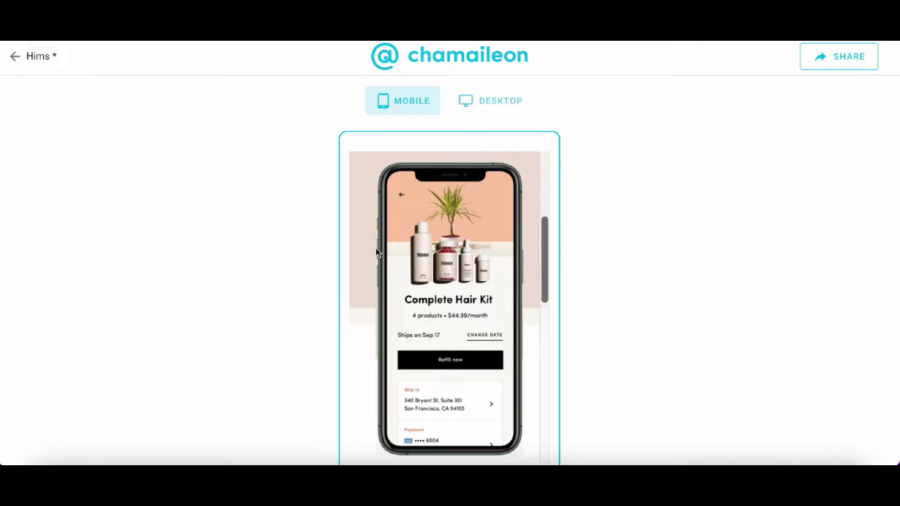
pyautogui.scroll(-3, 370, 316)
pyautogui.scroll(6, 370, 316)
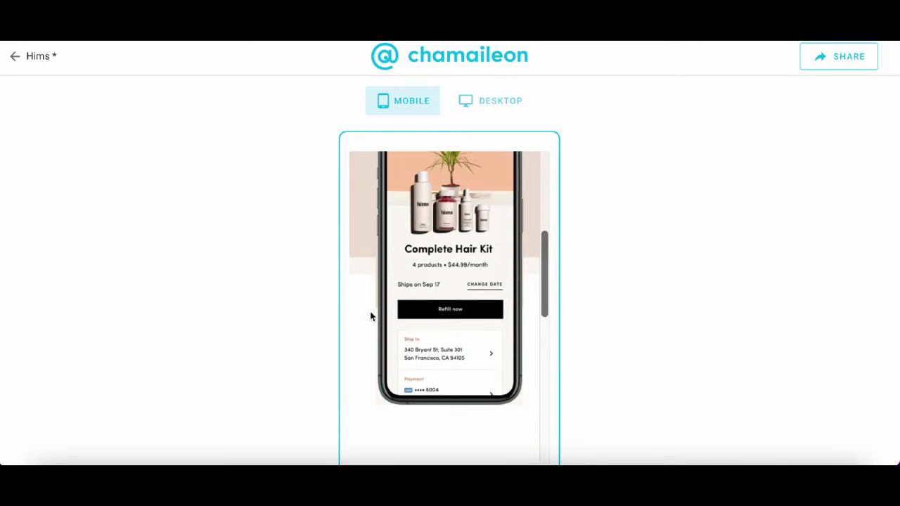
pyautogui.click(474, 111)
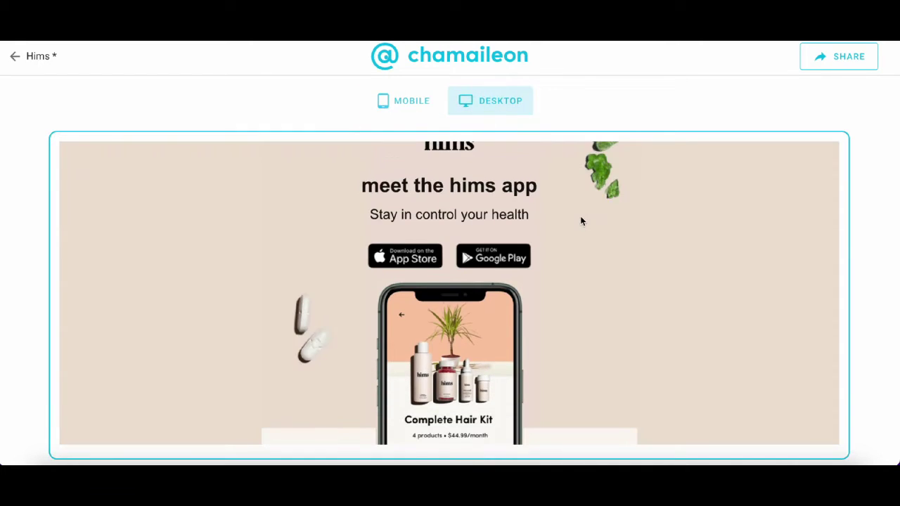
pyautogui.scroll(-3, 580, 215)
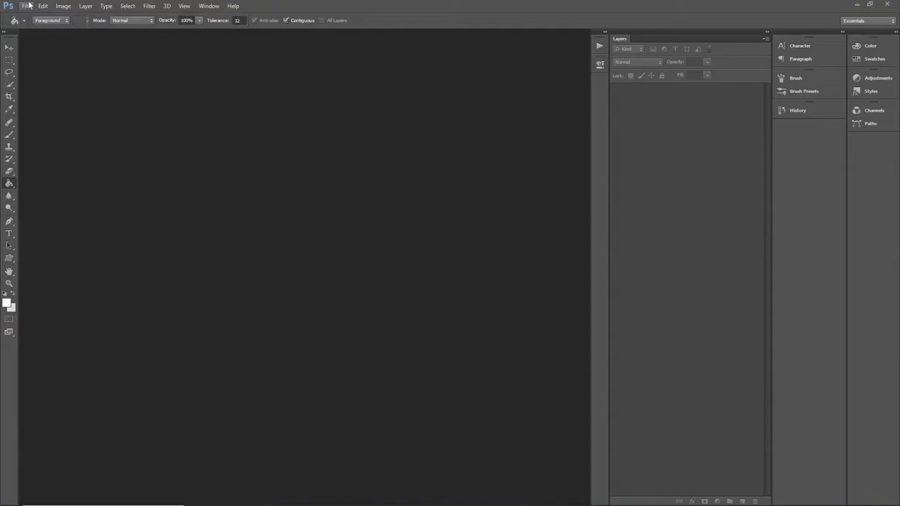
# In Photoshop, create a transparent 600 × 80 pixel document named Hims_background.
pyautogui.click(26, 6)
pyautogui.click(28, 16)
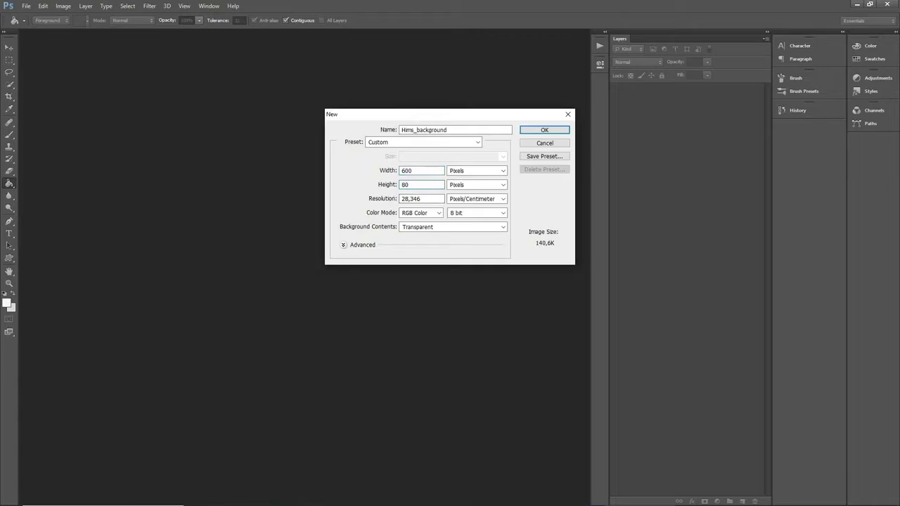
pyautogui.press('Return')
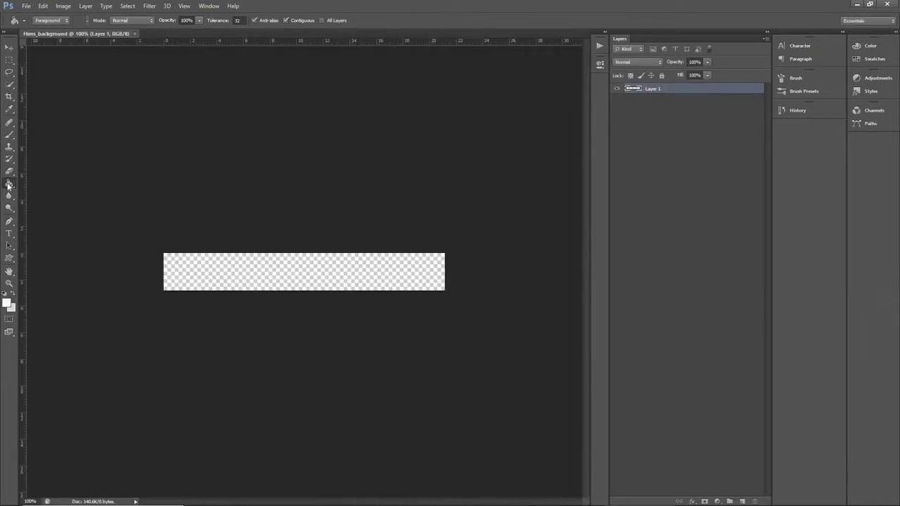
# Fill the whole Hims_background canvas with the off-white foreground colour and save the document.
pyautogui.click(240, 272)
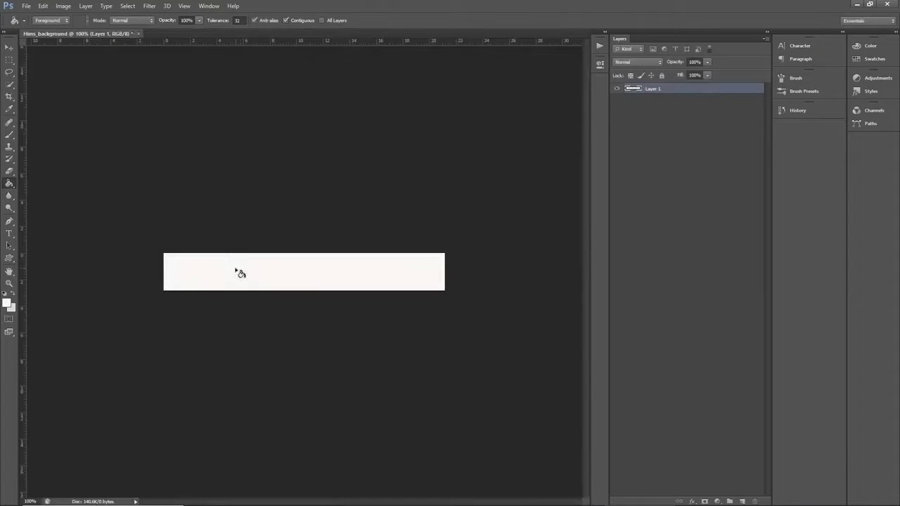
pyautogui.click(24, 5)
pyautogui.click(42, 120)
# Create a transparent 100 × 400 pixel document named Hims_1.
pyautogui.click(25, 6)
pyautogui.click(32, 13)
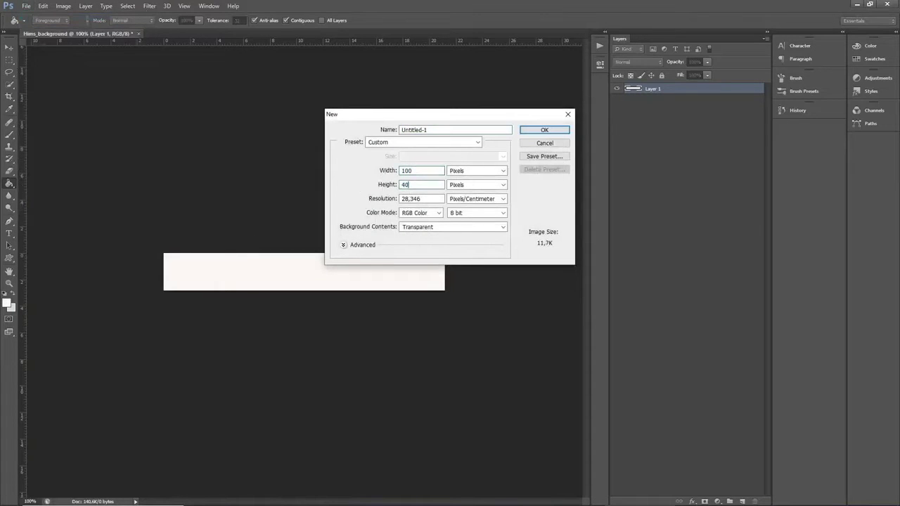
pyautogui.click(420, 130)
pyautogui.write('Hims_1')
pyautogui.press('Return')
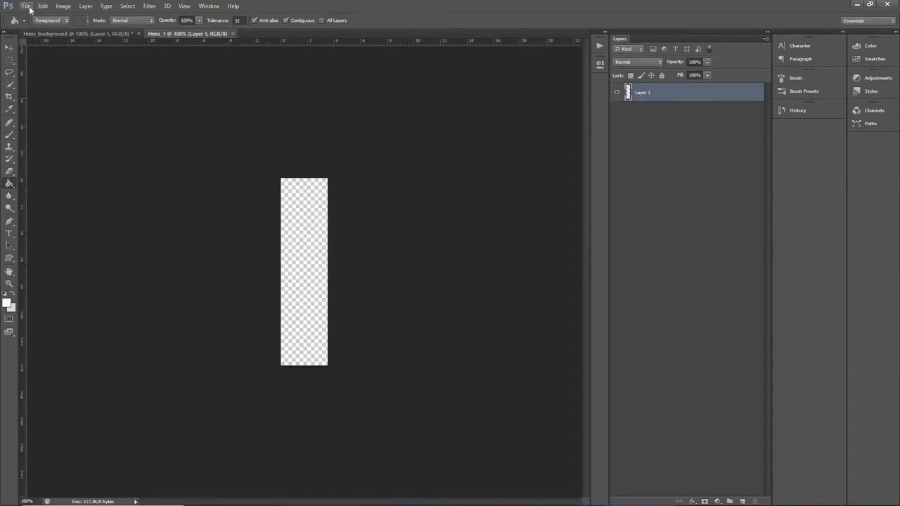
# Place the hims_1 pill image in the lower part of the canvas and save the result for web.
pyautogui.click(30, 9)
pyautogui.click(42, 118)
pyautogui.click(355, 110)
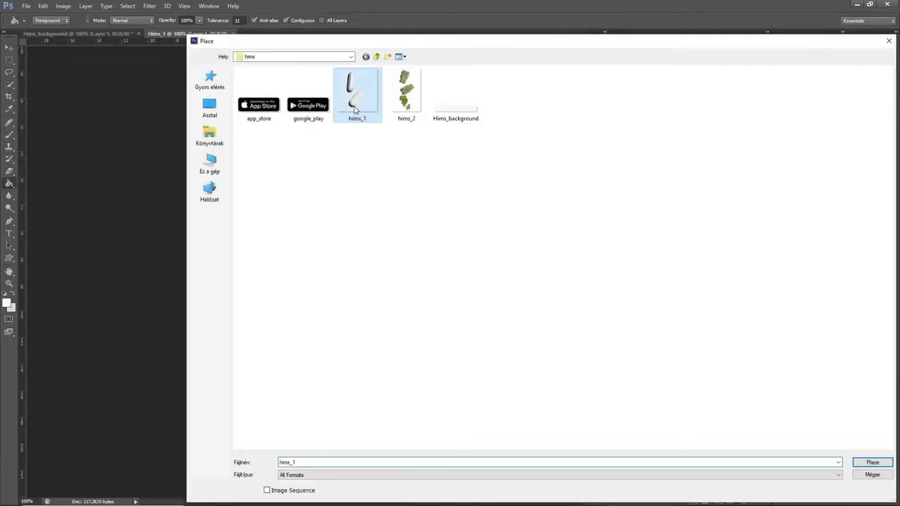
pyautogui.doubleClick(355, 110)
pyautogui.moveTo(321, 299); pyautogui.dragTo(321, 321)
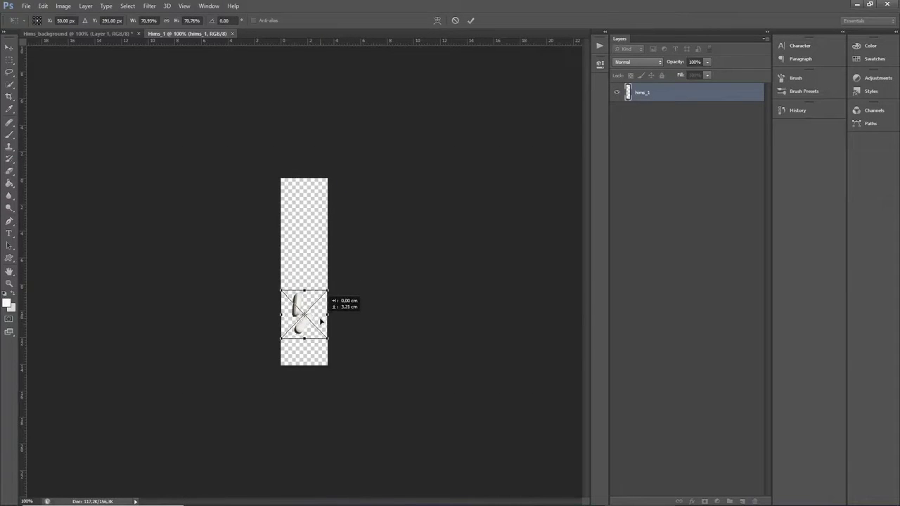
pyautogui.click(470, 22)
pyautogui.click(26, 6)
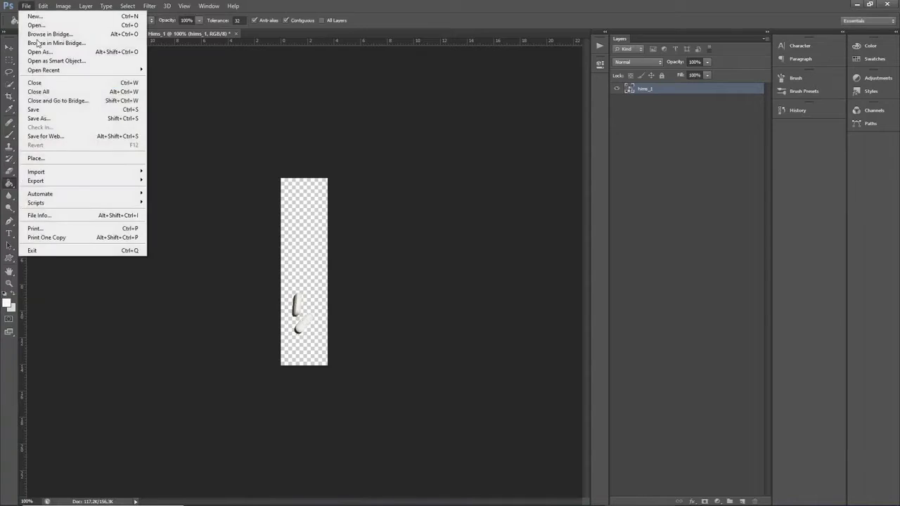
pyautogui.click(55, 134)
# Hide the hims_1 layer and place the hims_2 leaf image at the top edge of the canvas.
pyautogui.click(618, 89)
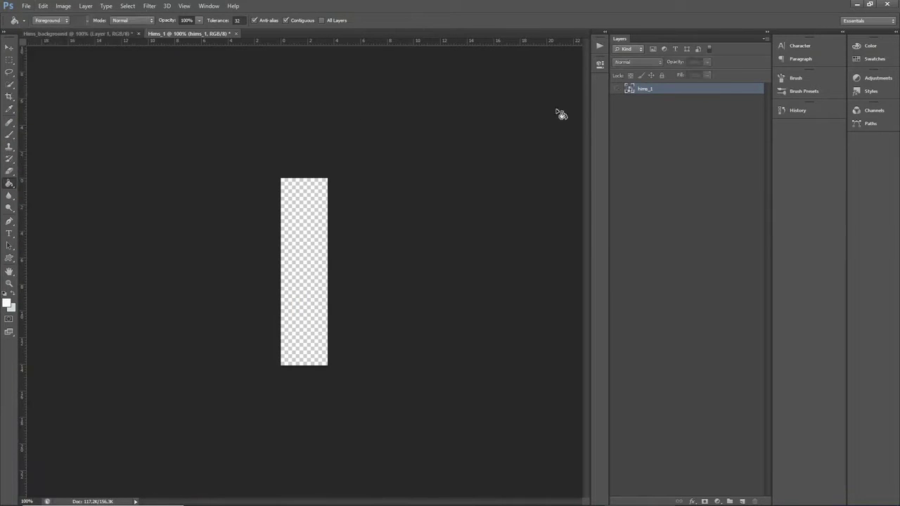
pyautogui.click(26, 6)
pyautogui.click(42, 155)
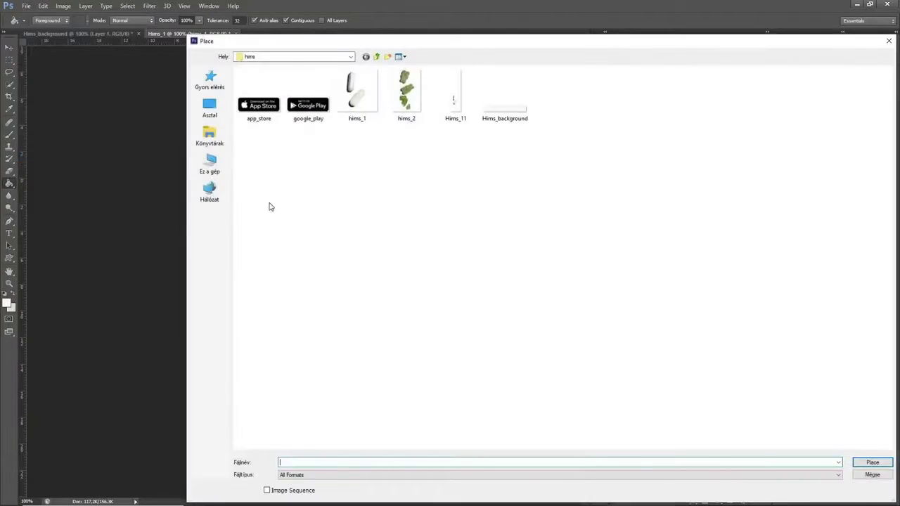
pyautogui.doubleClick(407, 118)
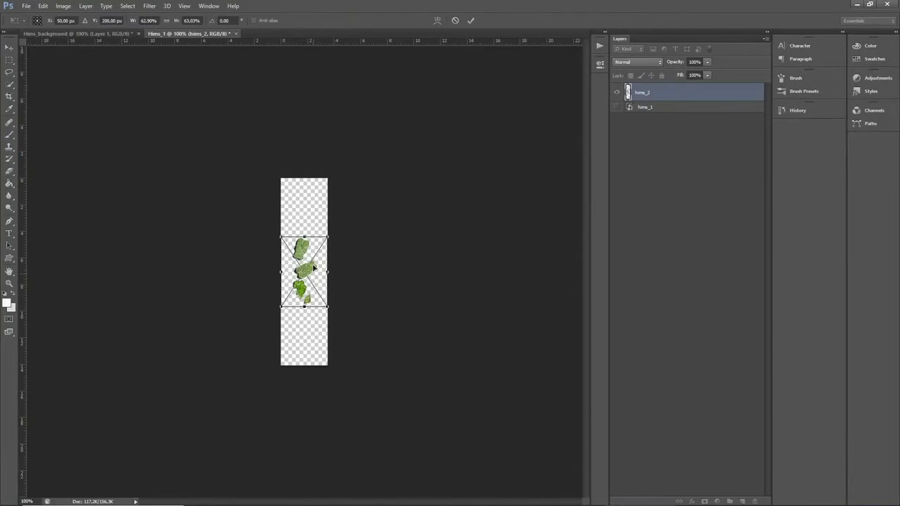
pyautogui.moveTo(314, 233); pyautogui.dragTo(314, 177)
pyautogui.press('Return')
pyautogui.click(26, 6)
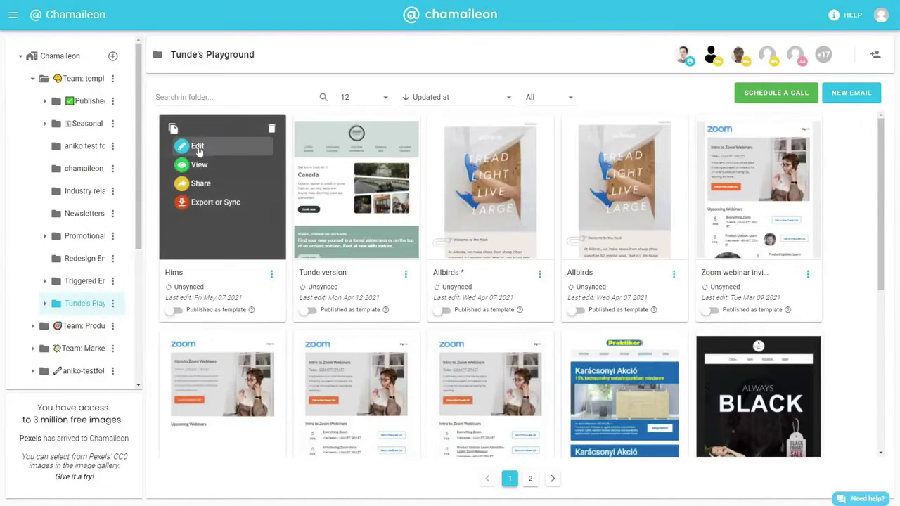
# In Chamaileon, open the Hims email for editing and set the body background colour to #EEE2D6.
pyautogui.click(198, 146)
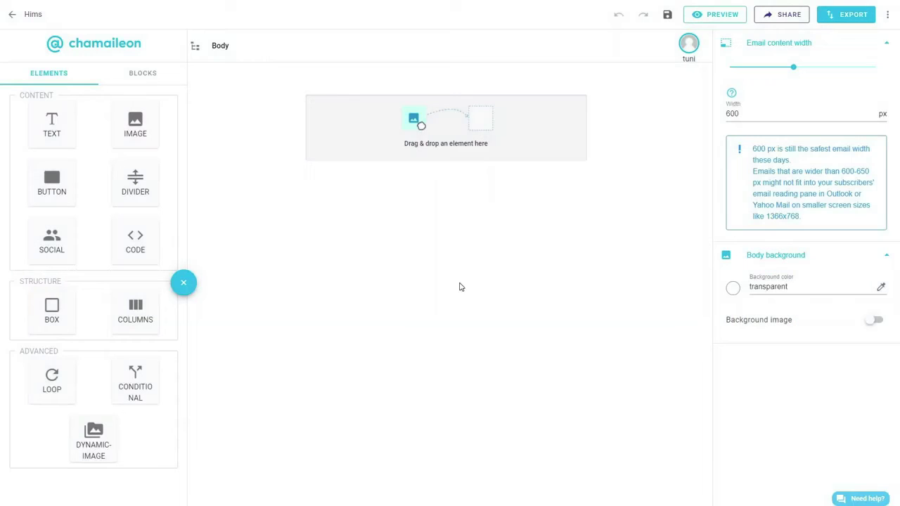
pyautogui.click(733, 293)
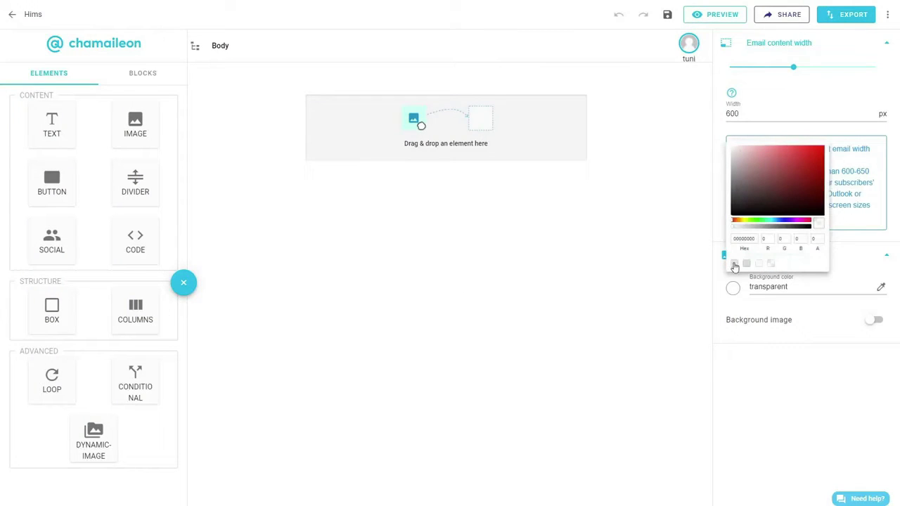
pyautogui.click(734, 263)
# Insert the saved Header Block at the start of the email and add an empty box below it.
pyautogui.click(133, 73)
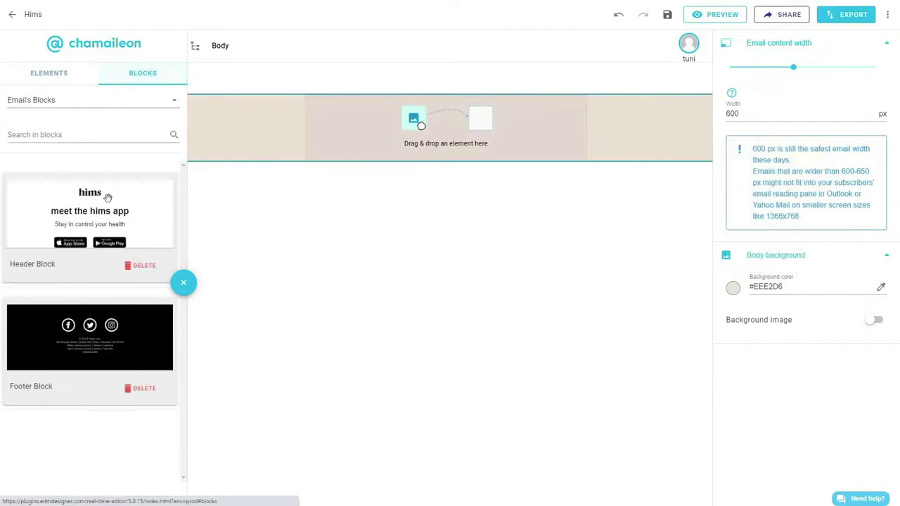
pyautogui.moveTo(99, 198)
pyautogui.mouseDown()
pyautogui.moveTo(106, 218)
pyautogui.moveTo(353, 235)
pyautogui.moveTo(580, 168)
pyautogui.moveTo(653, 131)
pyautogui.moveTo(653, 96)
pyautogui.mouseUp()
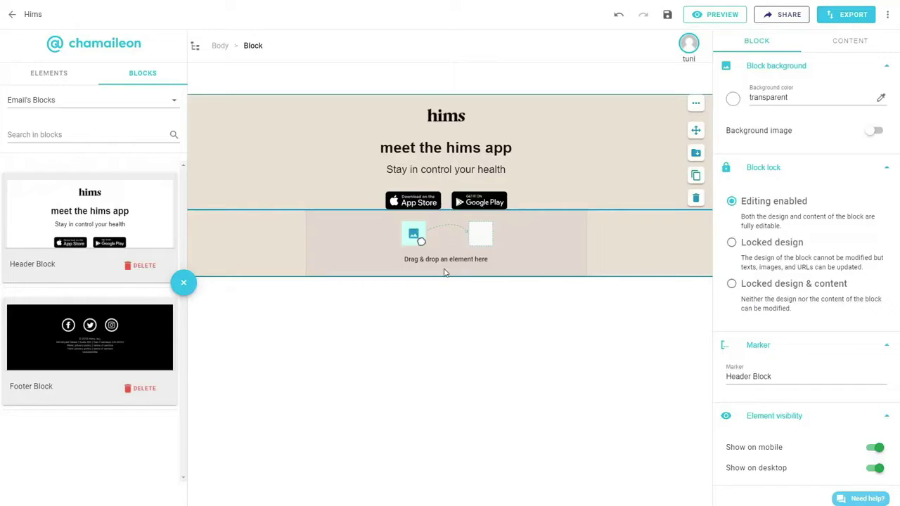
pyautogui.click(67, 77)
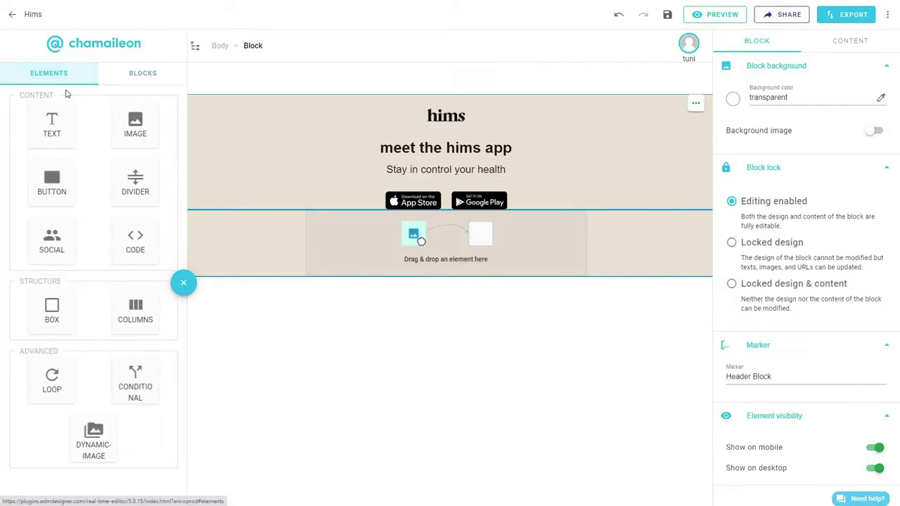
pyautogui.moveTo(51, 309); pyautogui.dragTo(540, 251)
# Give the new block's content separate paddings, with a top padding of 35 px.
pyautogui.click(251, 45)
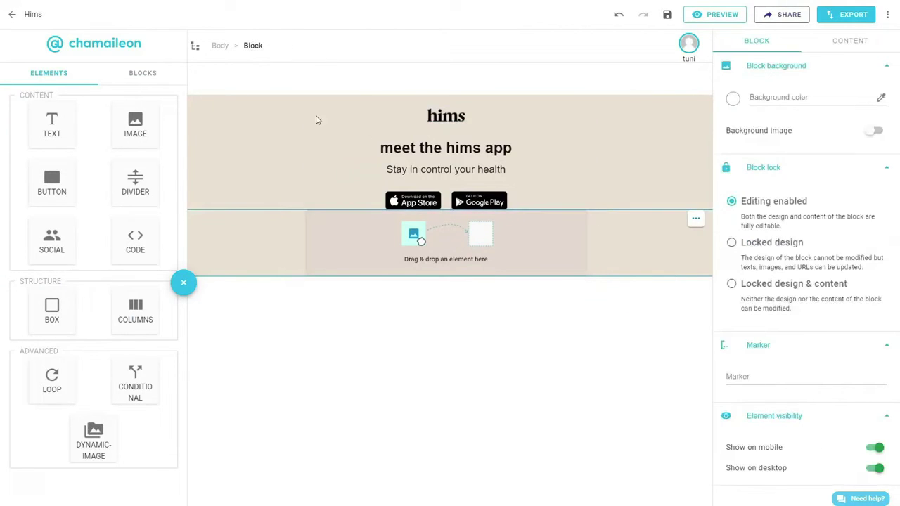
pyautogui.click(850, 40)
pyautogui.scroll(-3, 825, 179)
pyautogui.click(735, 224)
pyautogui.click(731, 261)
pyautogui.write('25')
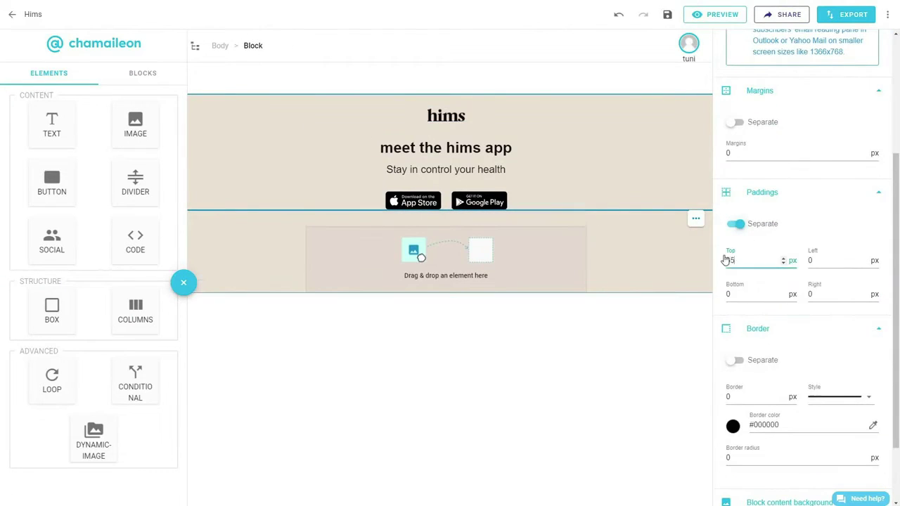
# Enable a background image for the block's content and choose the off-white strip from the gallery.
pyautogui.scroll(-3, 731, 352)
pyautogui.click(867, 479)
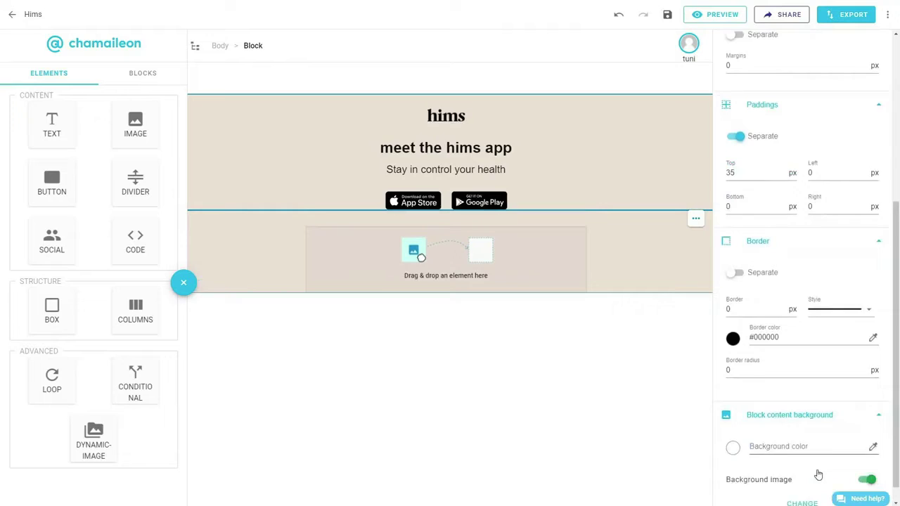
pyautogui.scroll(-1, 819, 475)
pyautogui.click(803, 483)
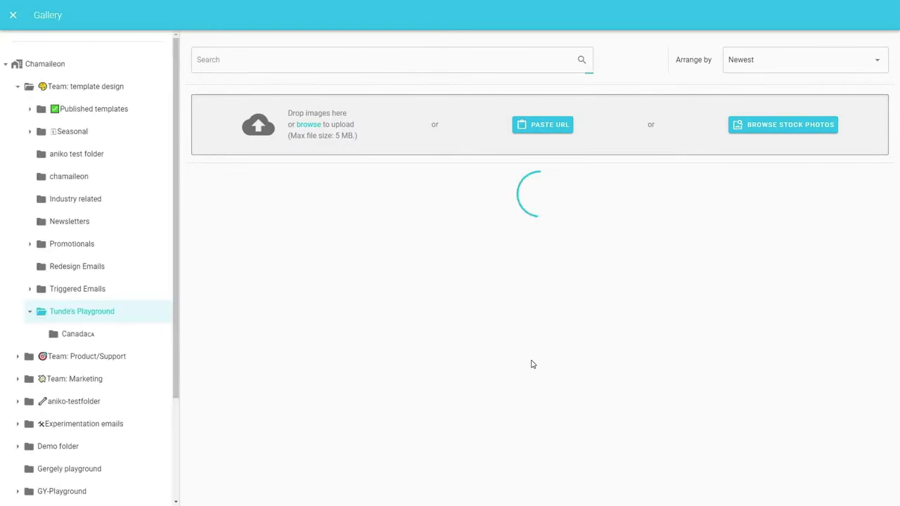
pyautogui.click(280, 203)
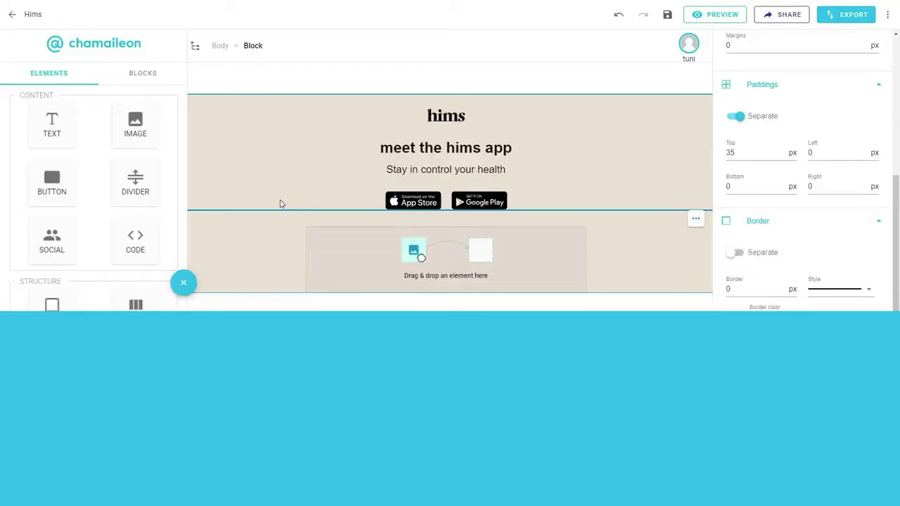
# Set the position of the block content's background image to center bottom.
pyautogui.scroll(-3, 780, 397)
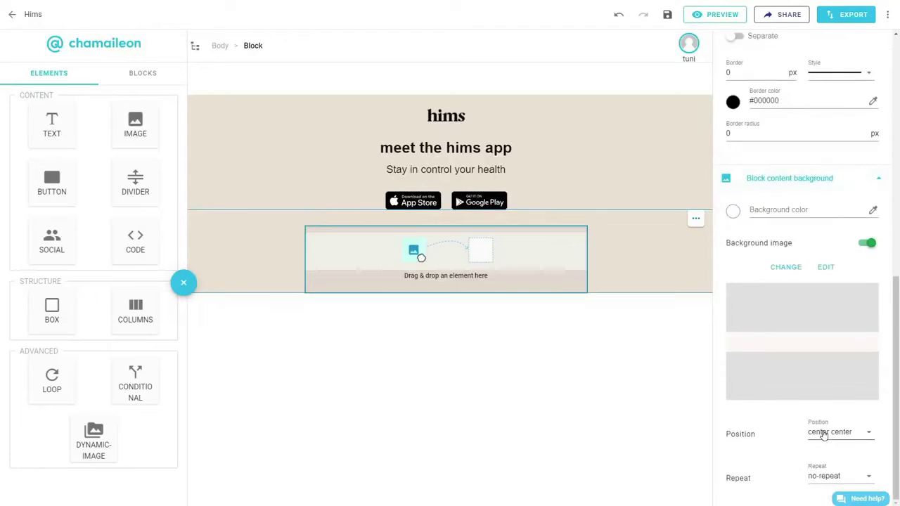
pyautogui.click(824, 436)
pyautogui.scroll(-5, 820, 436)
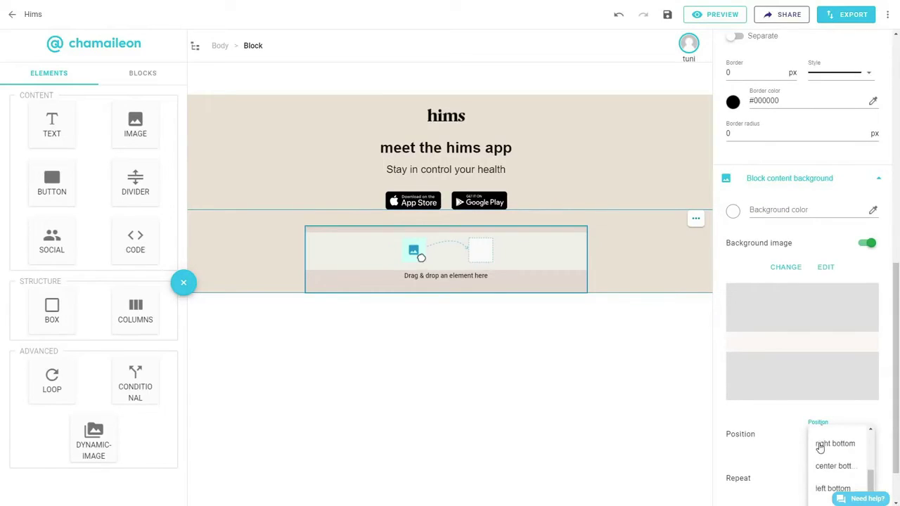
pyautogui.click(819, 408)
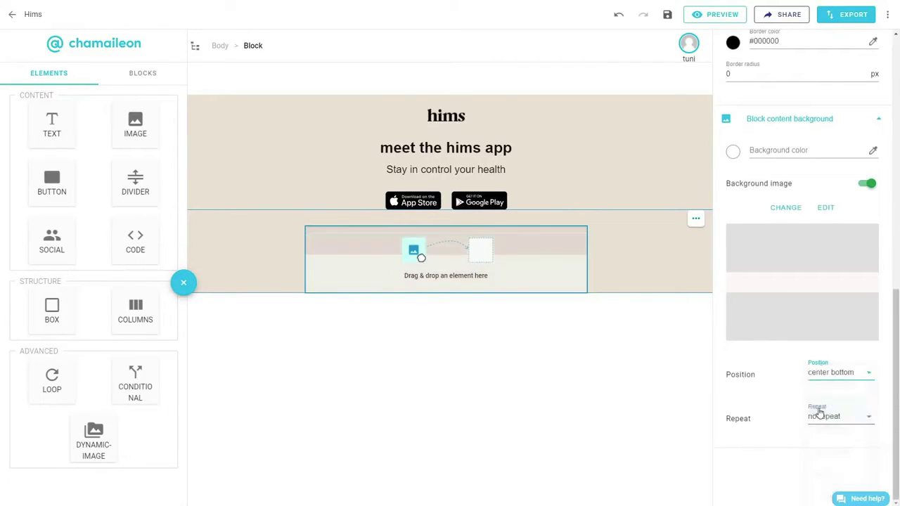
# Add a two-column element inside the box below the header.
pyautogui.moveTo(145, 305); pyautogui.dragTo(462, 251)
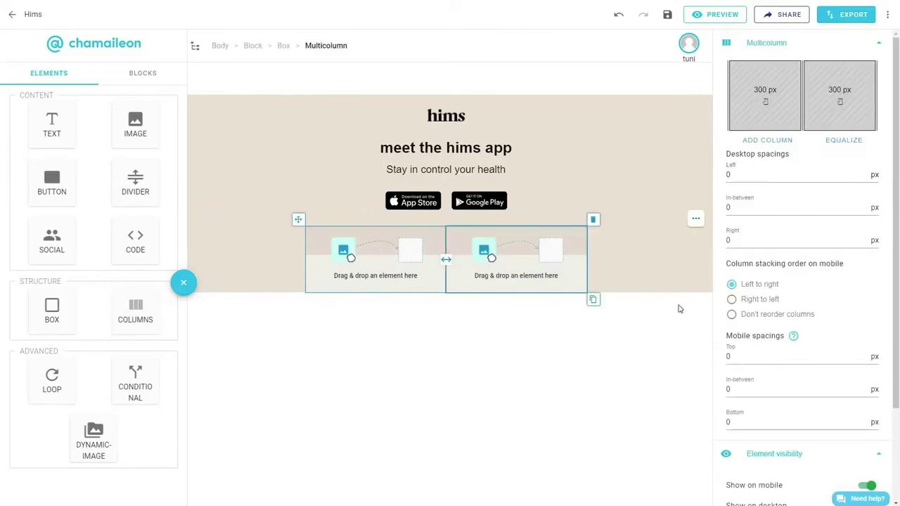
# Set the columns not to reorder on mobile and place the pills image Hims_11.png in the first column.
pyautogui.click(732, 316)
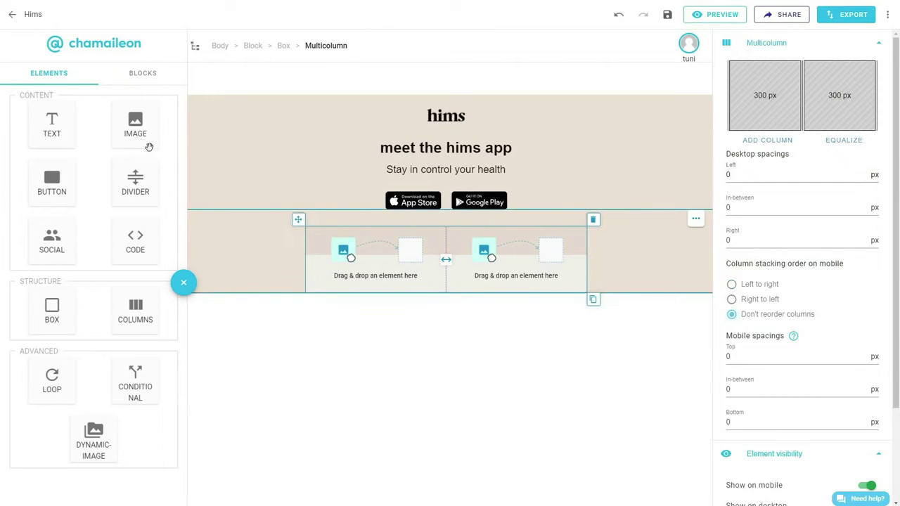
pyautogui.moveTo(140, 124); pyautogui.dragTo(348, 256)
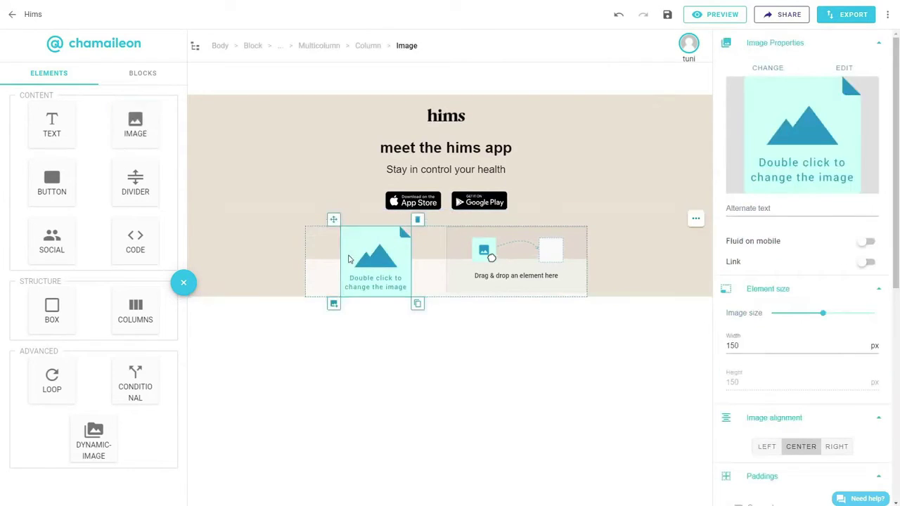
pyautogui.doubleClick(361, 258)
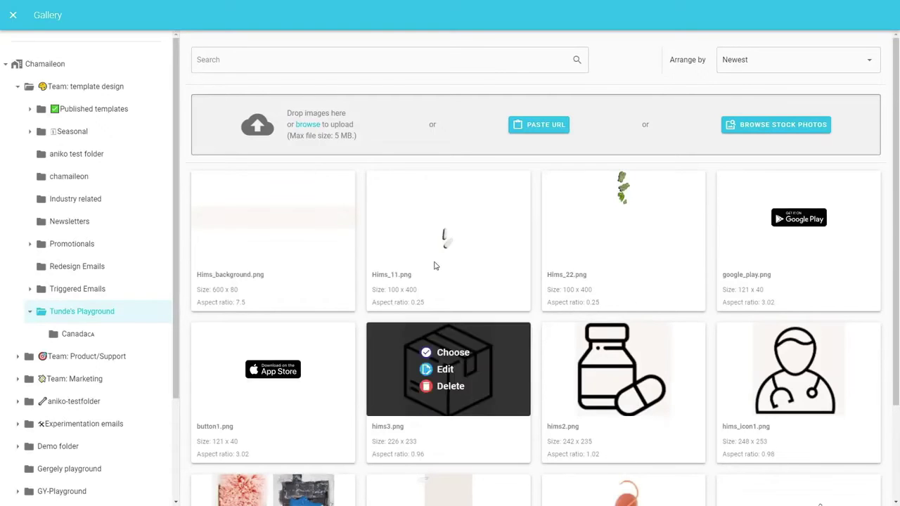
pyautogui.moveTo(443, 219)
pyautogui.click(449, 201)
# Add an image element to the second column and fill it with the phone screenshot from the gallery.
pyautogui.moveTo(492, 258); pyautogui.dragTo(516, 266)
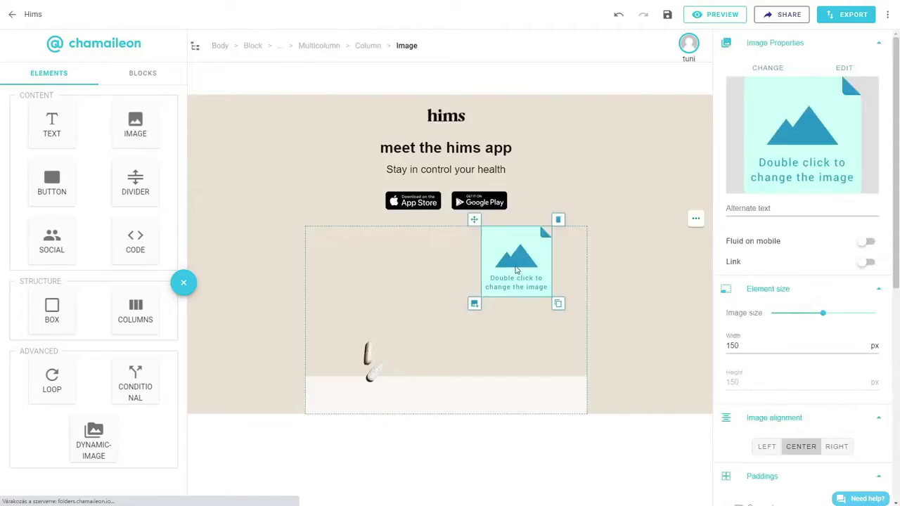
pyautogui.doubleClick(516, 269)
pyautogui.scroll(-2, 598, 274)
pyautogui.moveTo(598, 274)
pyautogui.scroll(-4, 599, 275)
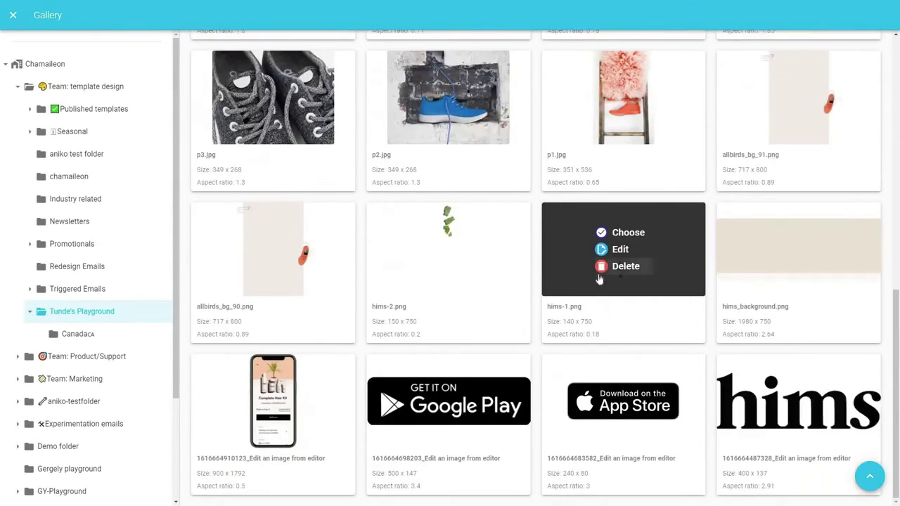
pyautogui.click(278, 383)
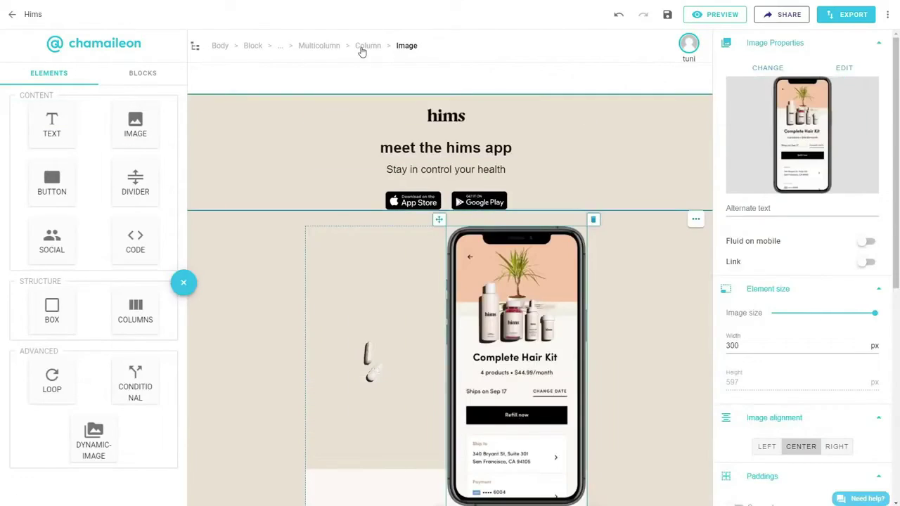
# Duplicate the phone column and replace the last column's image with the leaves image Hims_22.png.
pyautogui.click(365, 47)
pyautogui.click(593, 500)
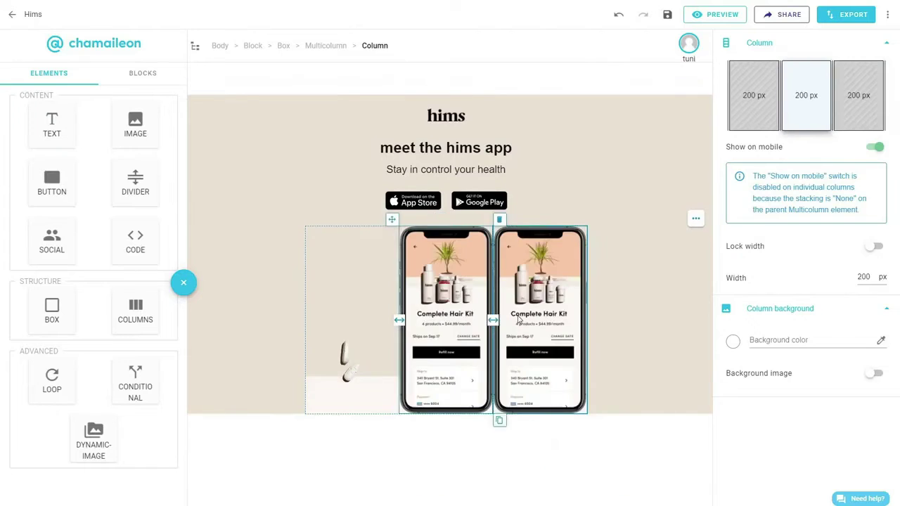
pyautogui.doubleClick(448, 367)
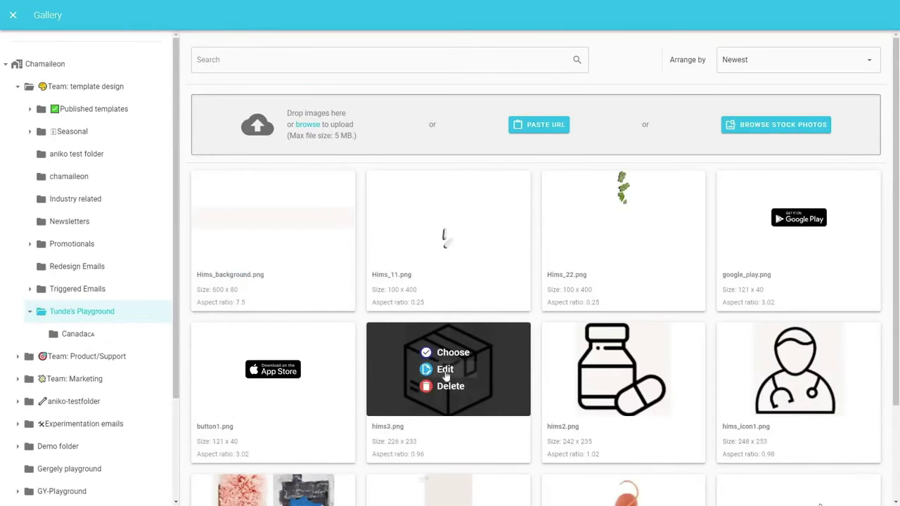
pyautogui.click(602, 204)
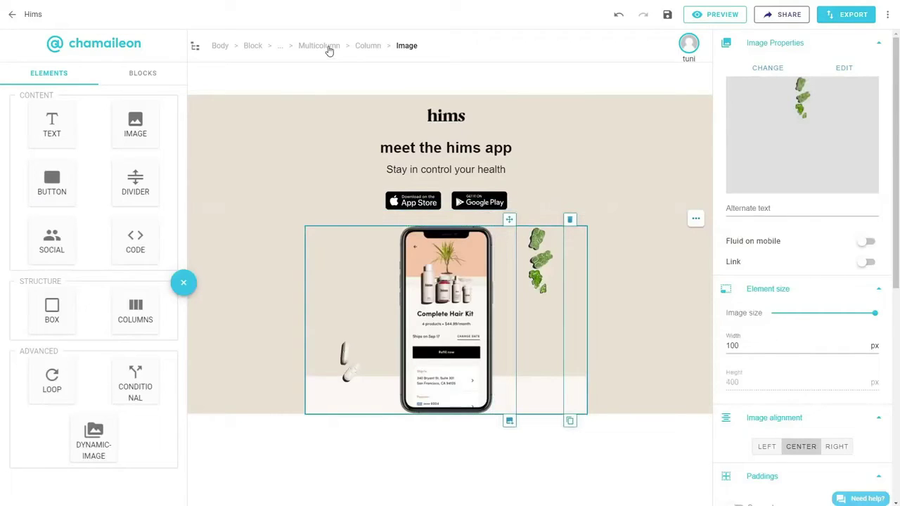
# Set the width of the pills column to 125 px and lock it.
pyautogui.click(328, 47)
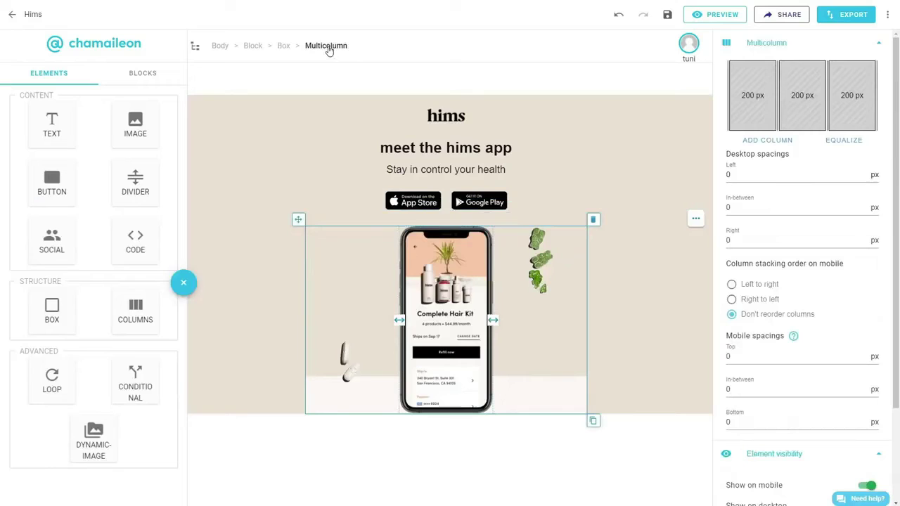
pyautogui.click(755, 112)
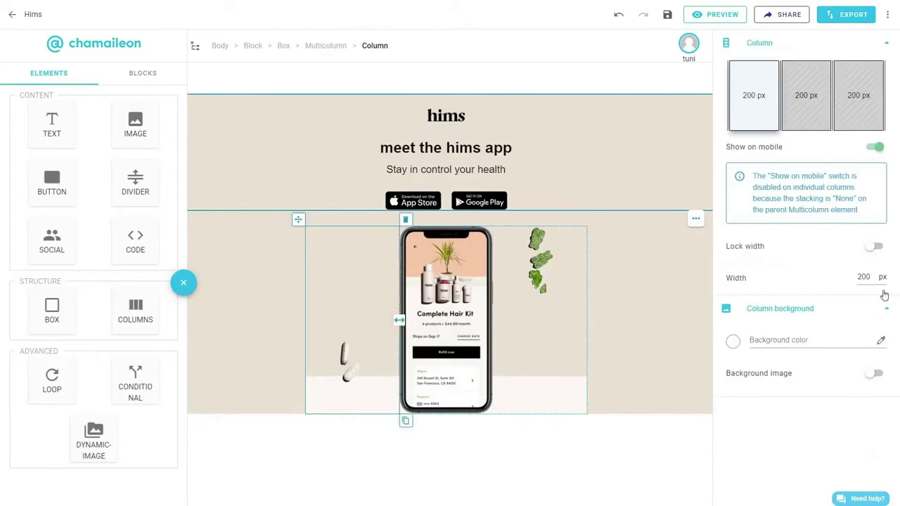
pyautogui.write('1')
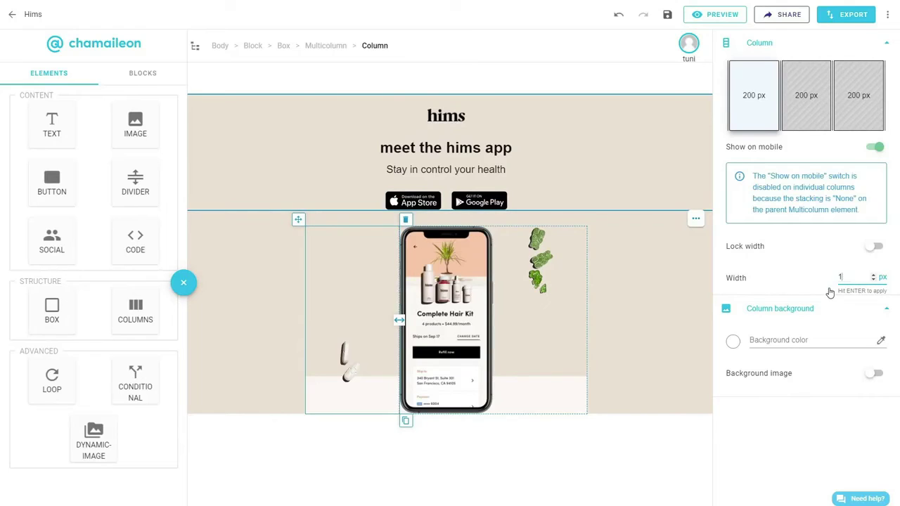
pyautogui.write('25')
pyautogui.press('Return')
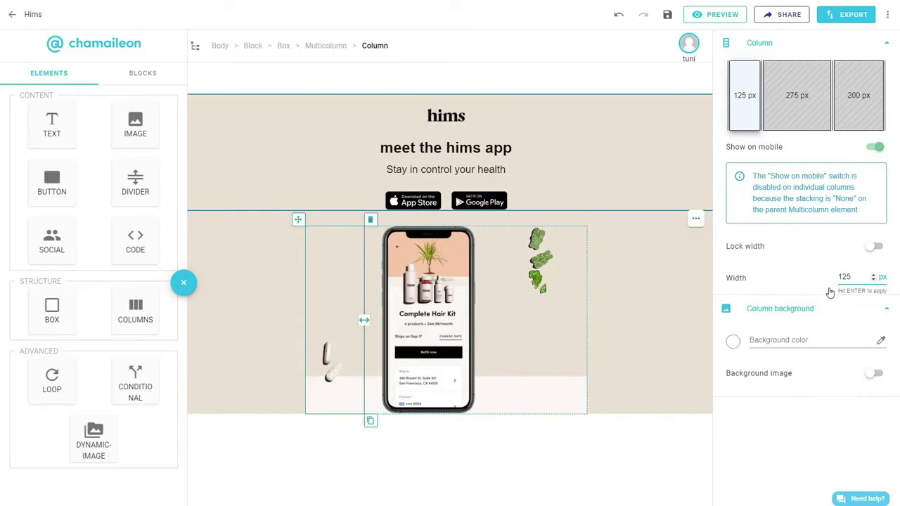
pyautogui.click(875, 248)
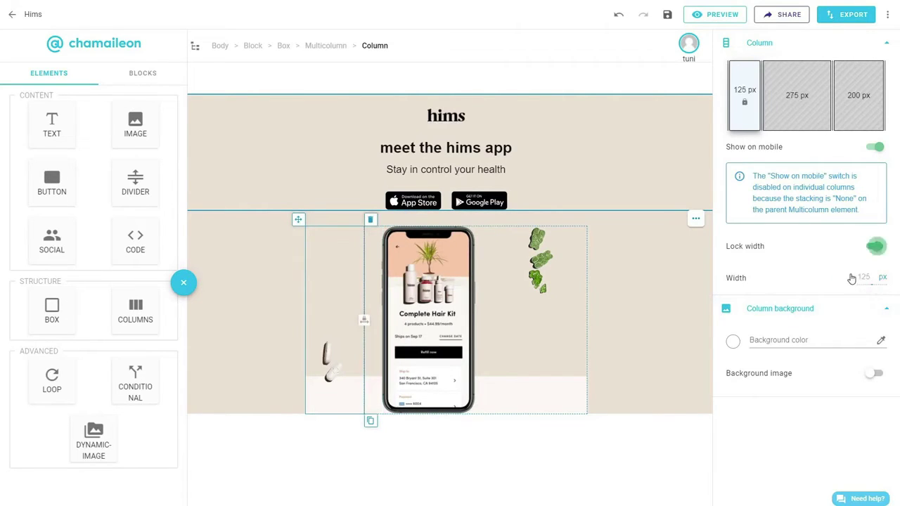
# Set the width of the leaves column to 125 px and lock it.
pyautogui.click(860, 120)
pyautogui.doubleClick(864, 276)
pyautogui.write('125')
pyautogui.press('Return')
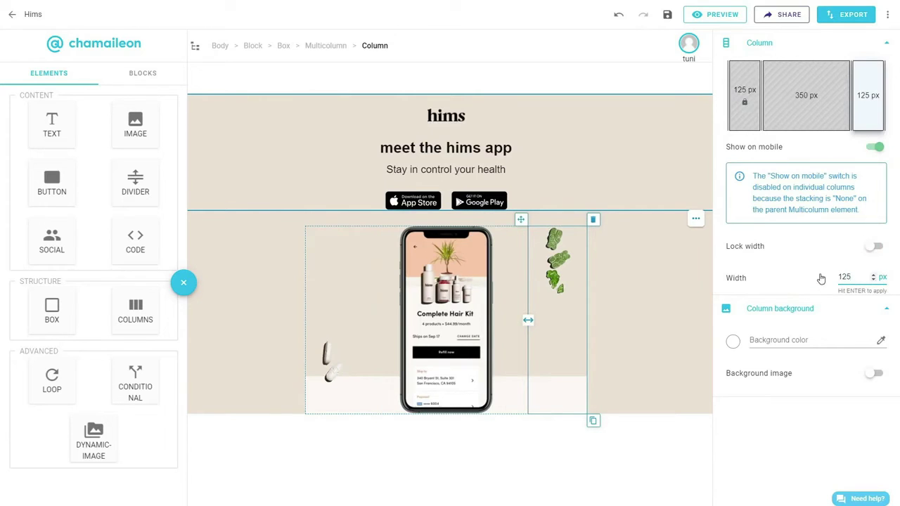
pyautogui.click(876, 247)
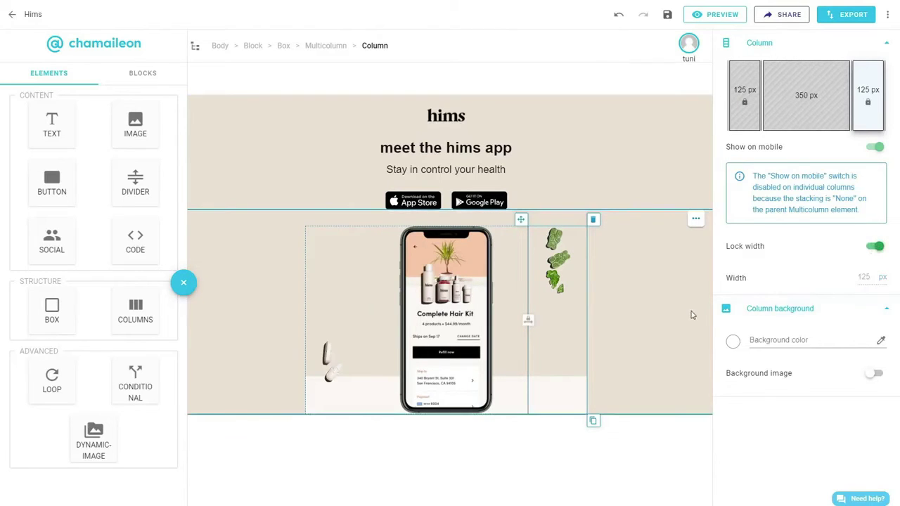
# Set the phone image's width to 240 px and make it fluid on mobile.
pyautogui.click(446, 295)
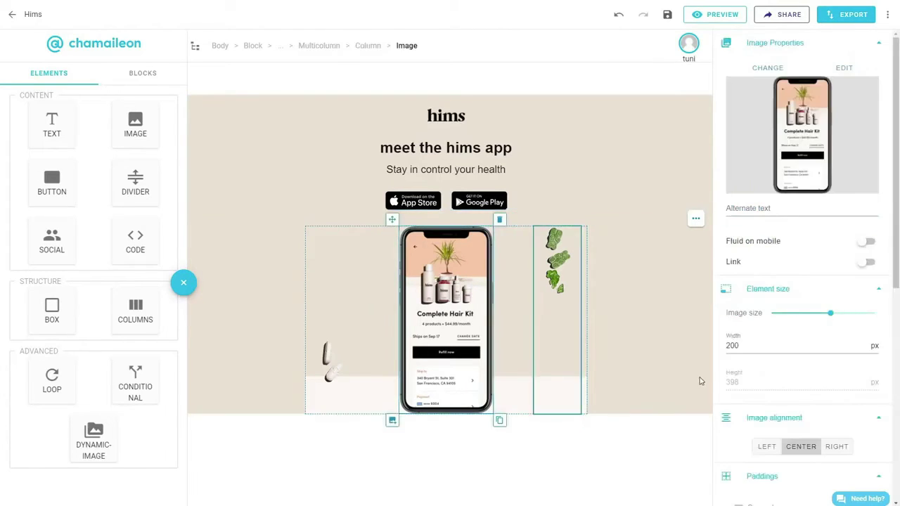
pyautogui.click(732, 345)
pyautogui.press('Delete')
pyautogui.write('4')
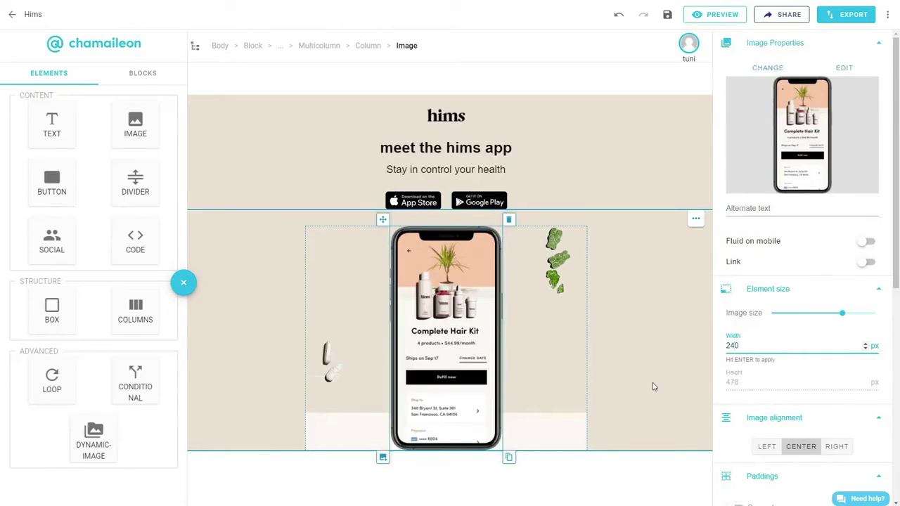
pyautogui.click(865, 243)
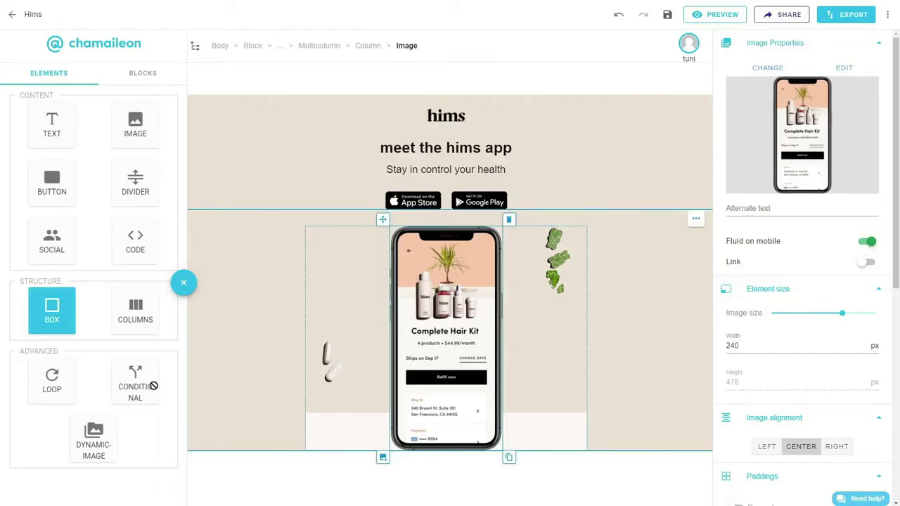
# Add a box below the phone section with separate paddings of 10 px top, 60 px bottom, 10 px left and 10 px right.
pyautogui.moveTo(154, 386); pyautogui.dragTo(636, 470)
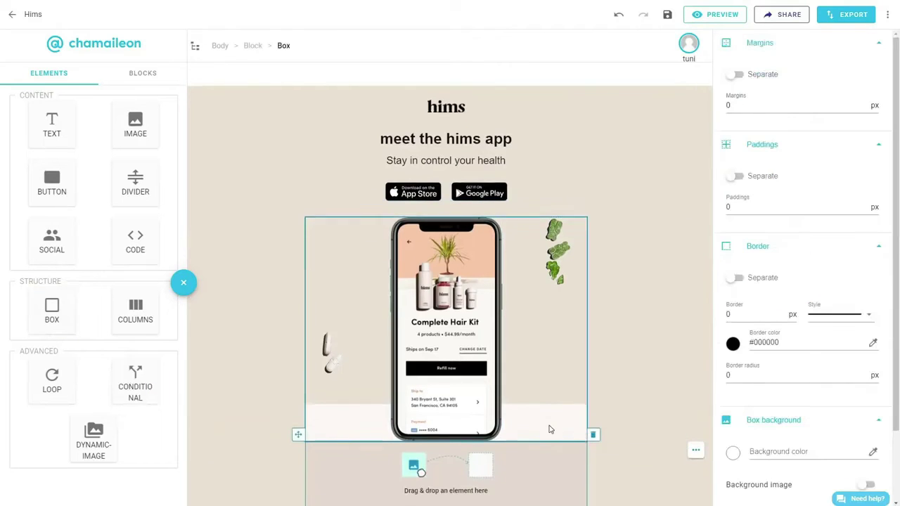
pyautogui.click(736, 176)
pyautogui.click(756, 212)
pyautogui.write('10')
pyautogui.click(752, 246)
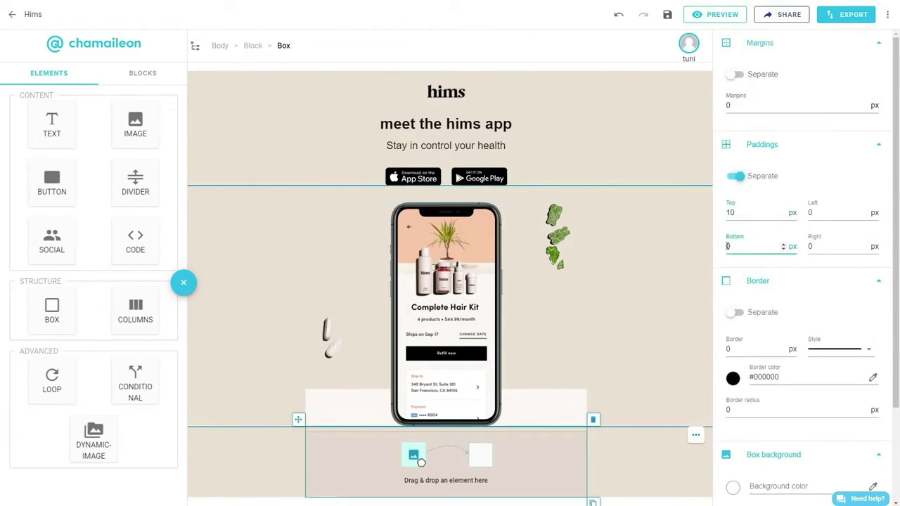
pyautogui.write('60')
pyautogui.click(819, 212)
pyautogui.write('10')
pyautogui.click(815, 246)
pyautogui.write('10')
# Give the new box the saved off-white background color.
pyautogui.scroll(-3, 797, 282)
pyautogui.click(733, 369)
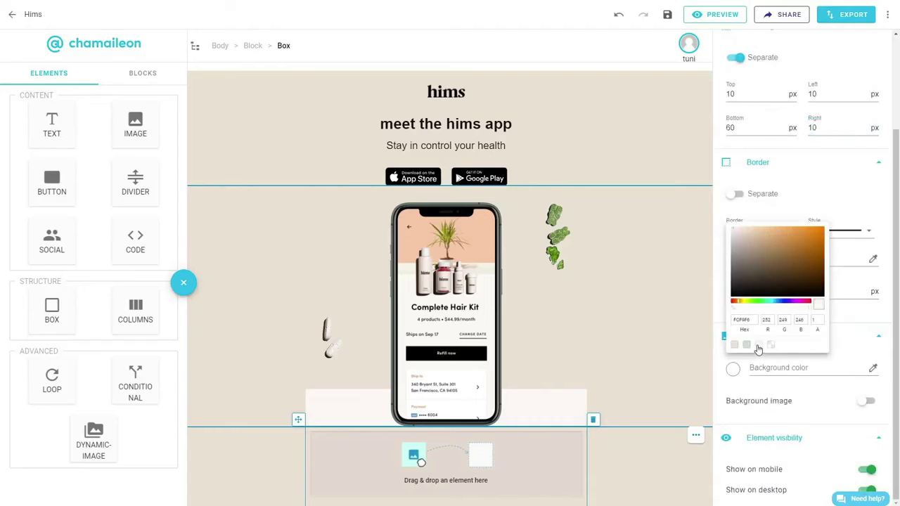
pyautogui.click(758, 346)
# Add a two-column element inside the new box, not reordered on mobile, with 20 px left and right desktop spacings.
pyautogui.moveTo(135, 311); pyautogui.dragTo(443, 471)
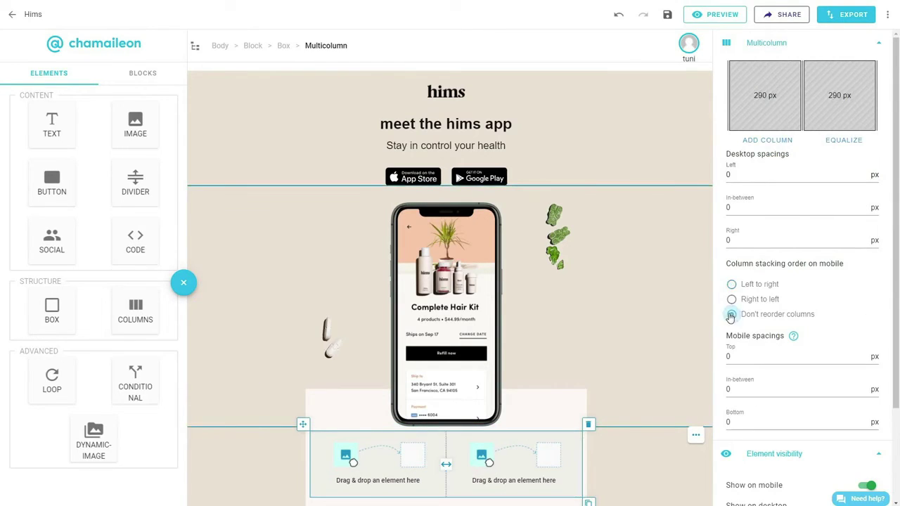
pyautogui.write('20')
pyautogui.click(731, 240)
pyautogui.write('20')
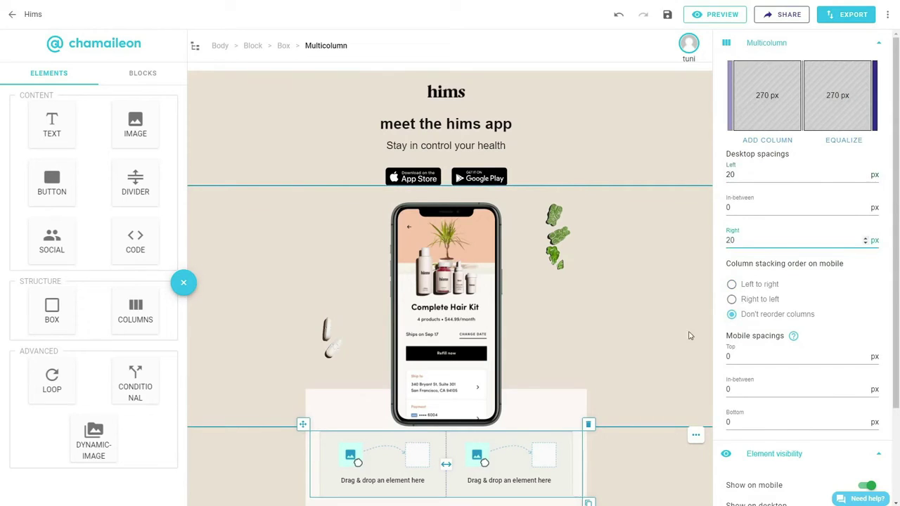
# Insert an image in the first column of the new box and choose the doctor icon hims_icon1.png.
pyautogui.scroll(-1, 595, 361)
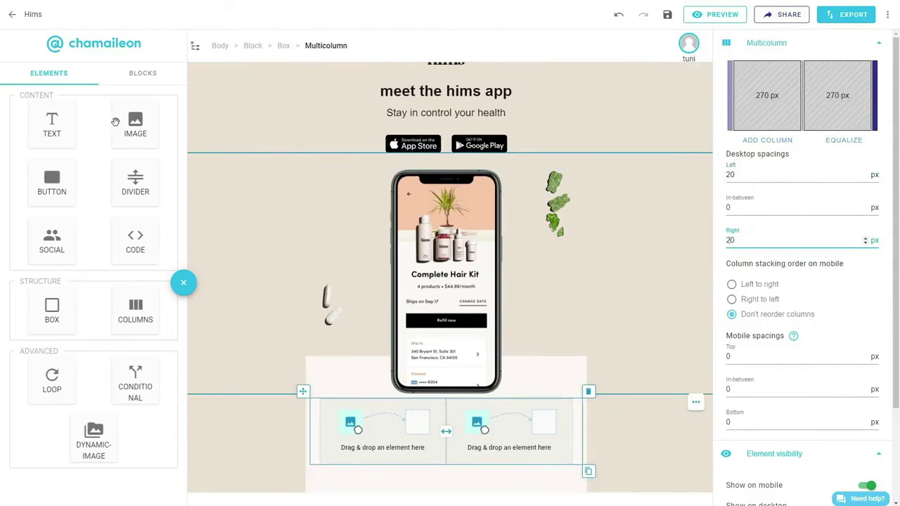
pyautogui.moveTo(116, 121); pyautogui.dragTo(365, 428)
pyautogui.doubleClick(382, 422)
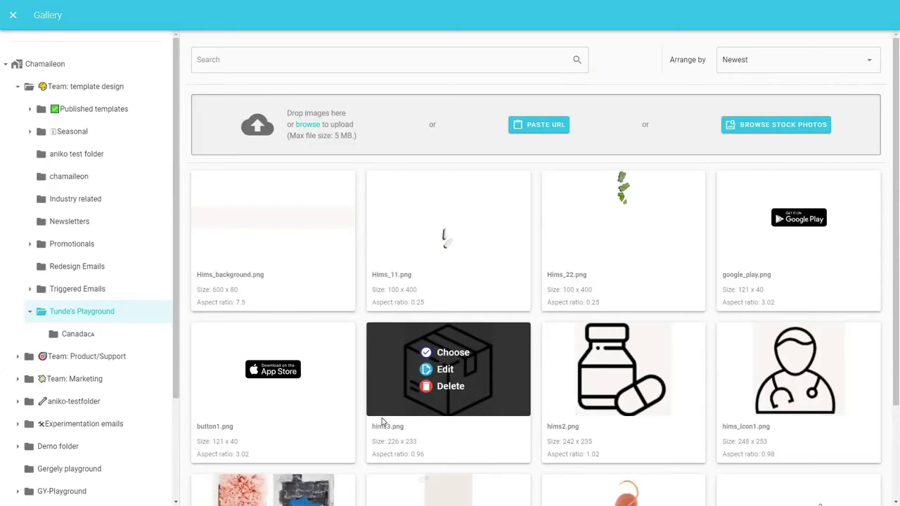
pyautogui.click(806, 359)
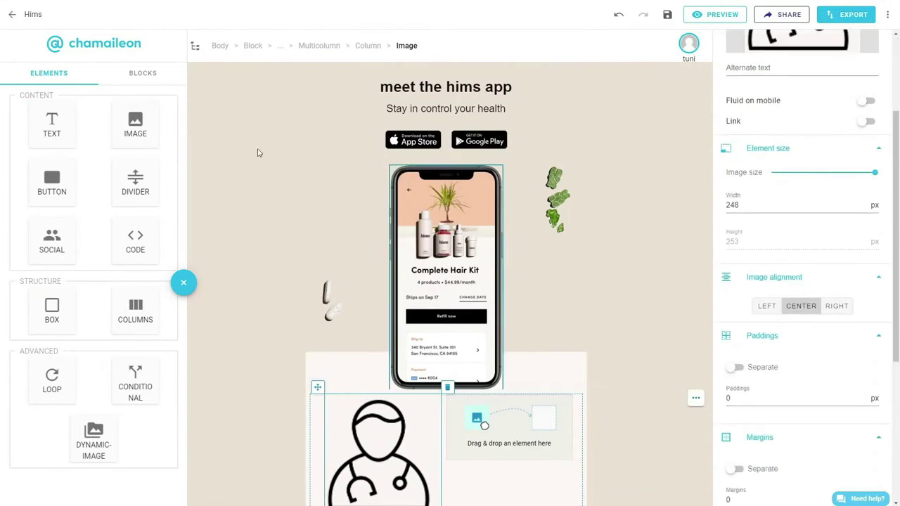
# Add the heading "doc in your pocket" with 20 px top padding and a description about chatting with a licensed physician beside the doctor icon.
pyautogui.moveTo(52, 125); pyautogui.dragTo(541, 450)
pyautogui.scroll(-5, 730, 382)
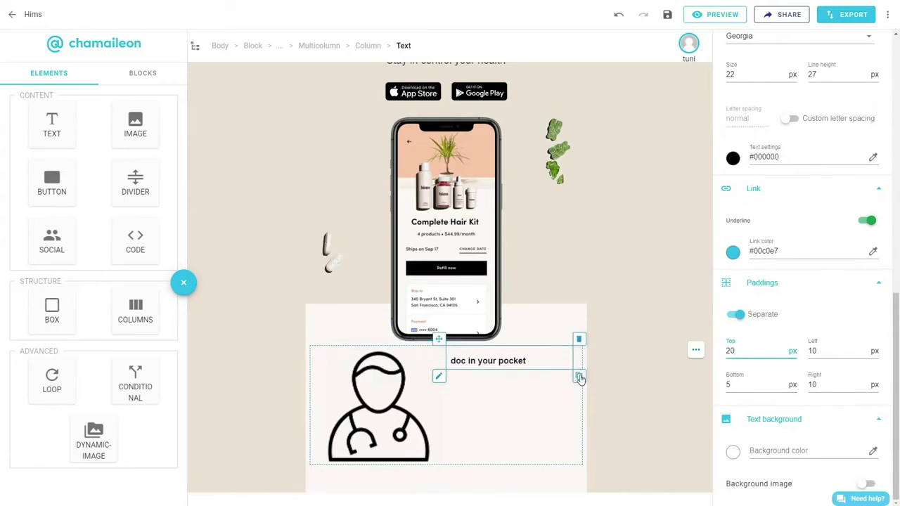
pyautogui.scroll(-10, 728, 358)
pyautogui.click(728, 352)
# Give the doctor icon separate margins of 20 px top and 10 px left, right and bottom.
pyautogui.click(399, 419)
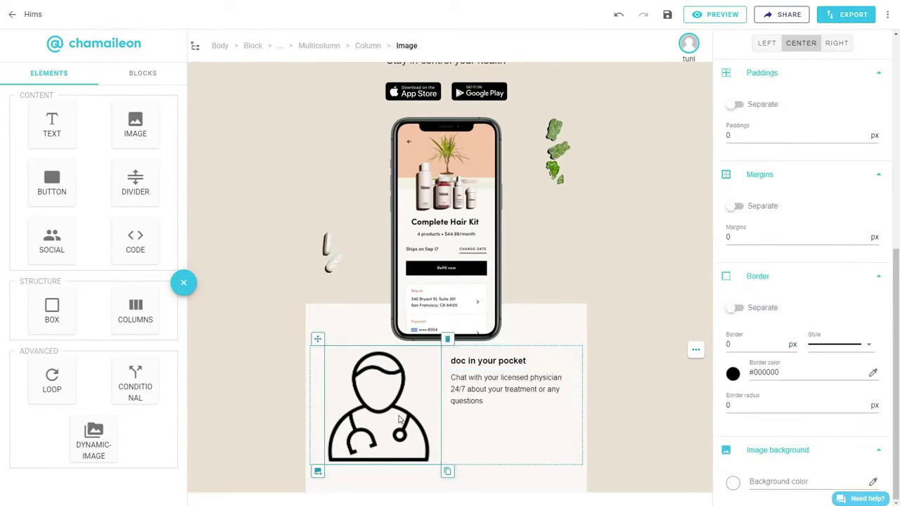
pyautogui.scroll(2, 777, 392)
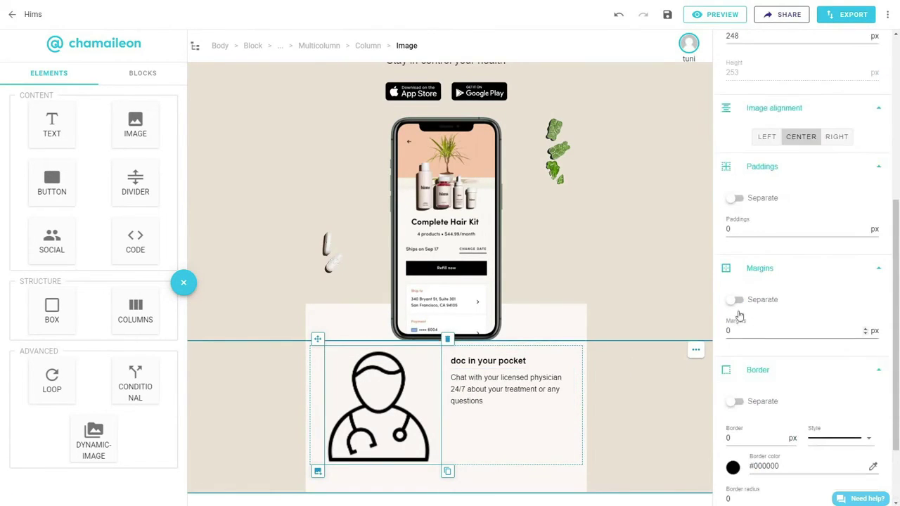
pyautogui.click(735, 299)
pyautogui.click(728, 336)
pyautogui.write('20')
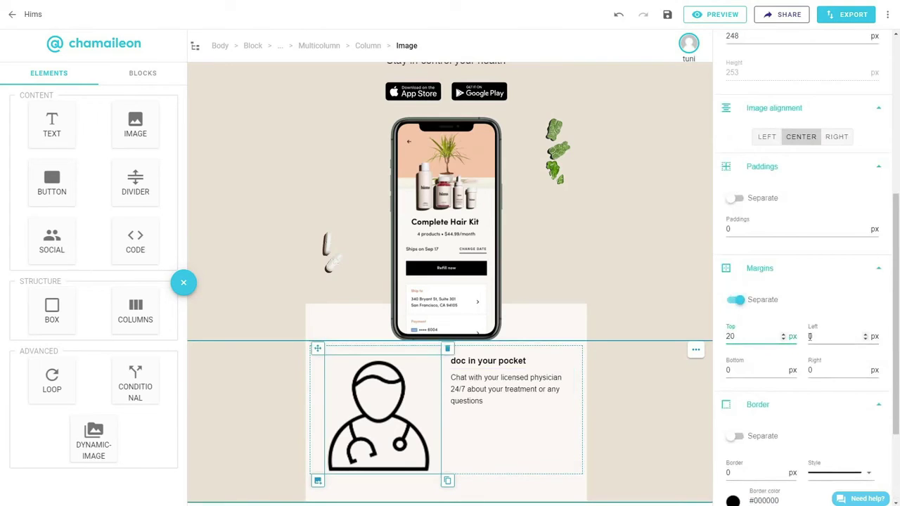
pyautogui.click(810, 337)
pyautogui.write('1')
pyautogui.click(810, 370)
pyautogui.write('1')
pyautogui.click(752, 370)
pyautogui.write('10')
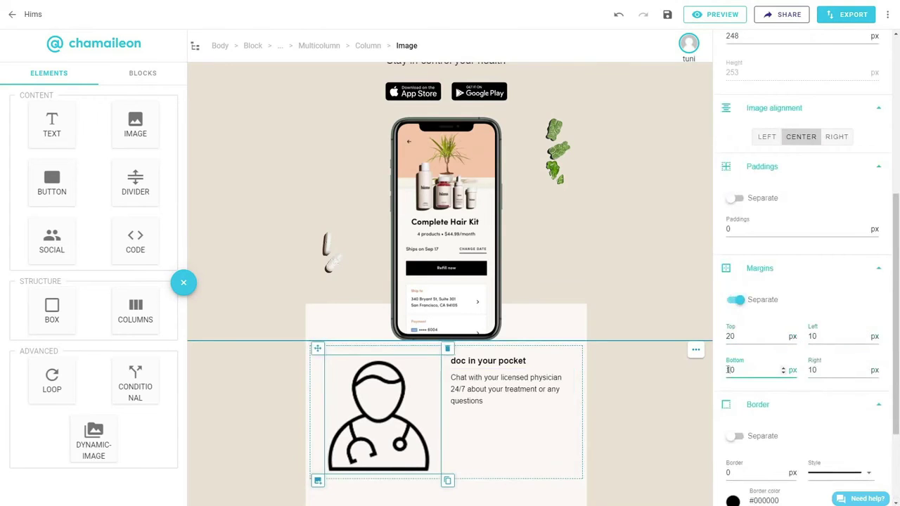
# Set the width of the doctor icon's column to 120 px in the two-column element.
pyautogui.click(327, 48)
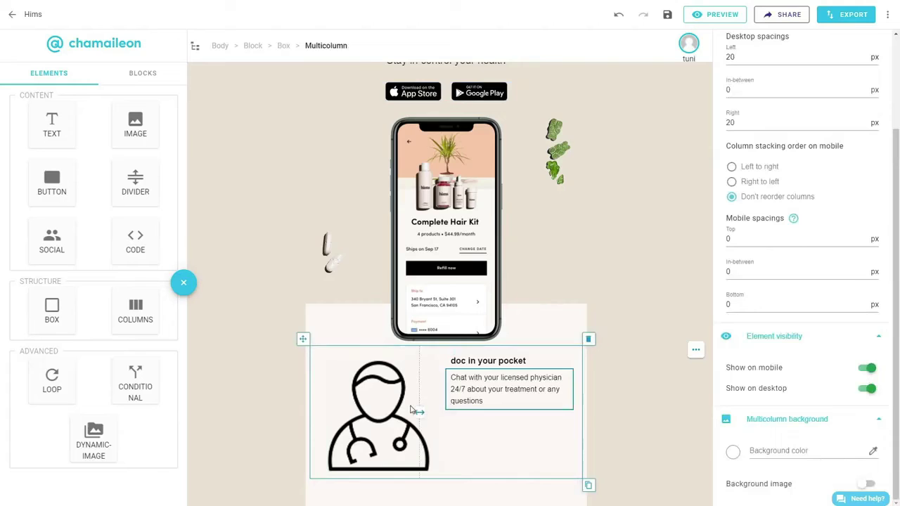
pyautogui.scroll(2, 807, 395)
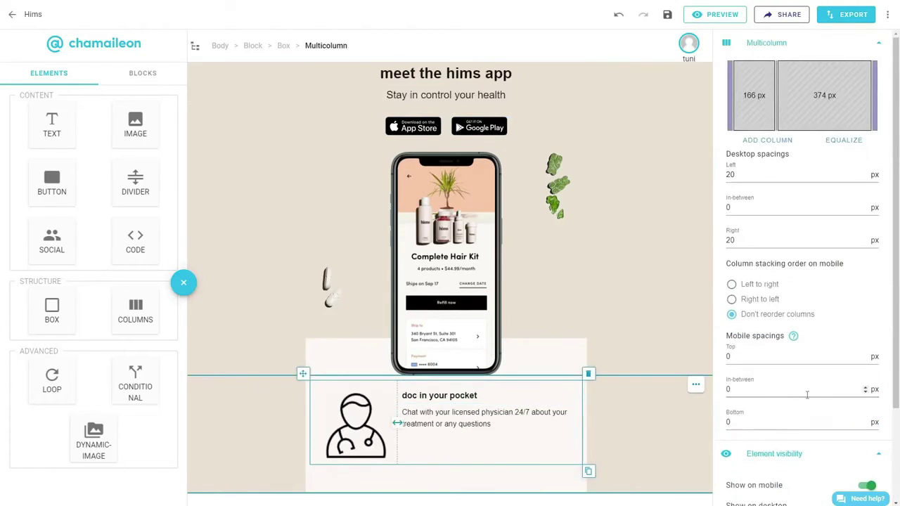
pyautogui.click(751, 107)
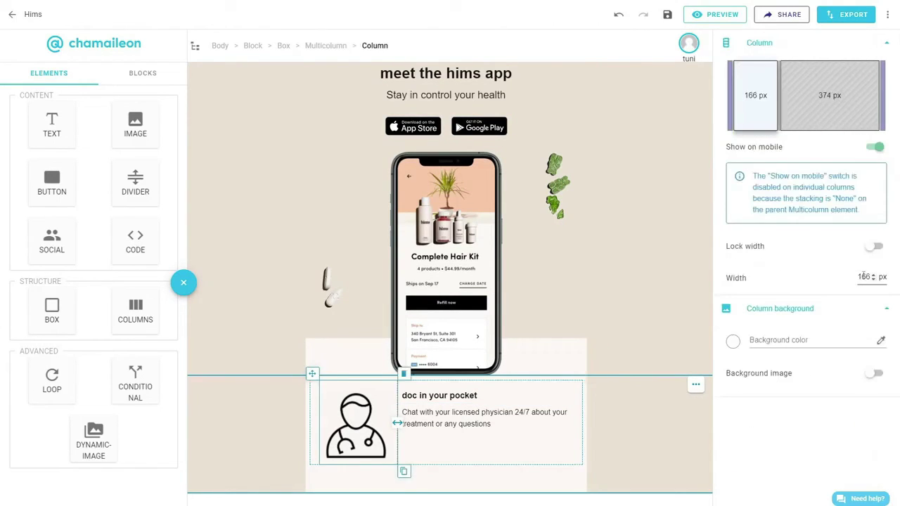
pyautogui.write('120')
pyautogui.press('Return')
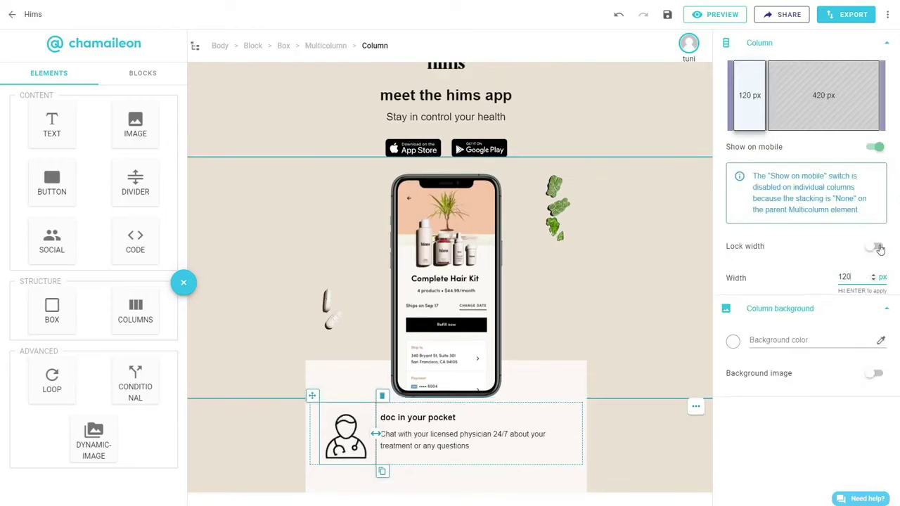
# Duplicate the doctor feature row twice below the original and use a pill bottle icon and a box icon in the copies.
pyautogui.click(375, 425)
pyautogui.click(381, 469)
pyautogui.click(381, 469)
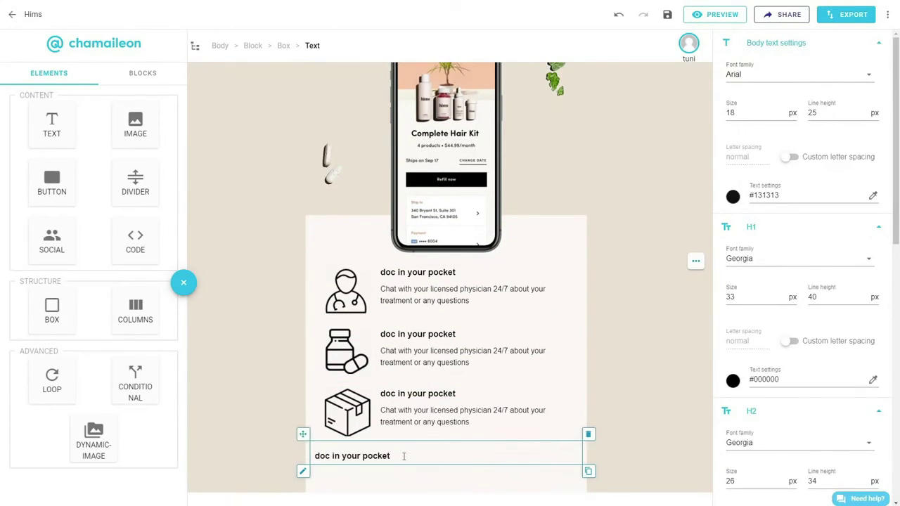
# Replace the text under the feature rows with a centred bold "download the app" and set its paddings to 20 px top and 15 px bottom.
pyautogui.click(403, 456)
pyautogui.tripleClick(403, 456)
pyautogui.click(411, 441)
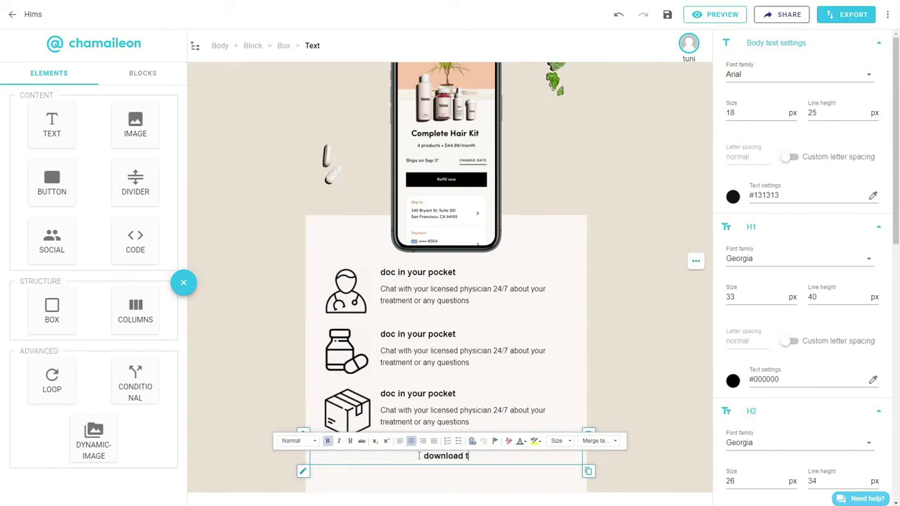
pyautogui.press('Escape')
# Duplicate the header's App Store and Google Play badge row and move the copy below the "download the app" text.
pyautogui.scroll(3, 568, 371)
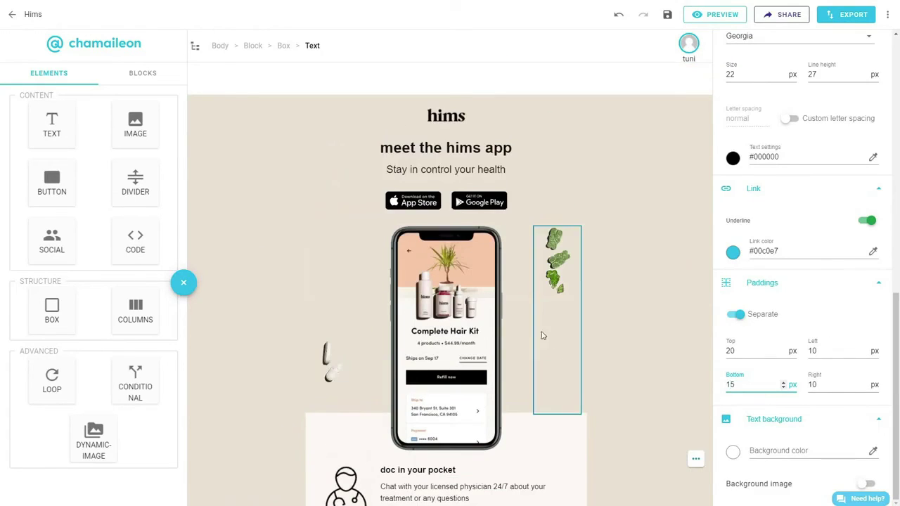
pyautogui.click(445, 203)
pyautogui.click(593, 204)
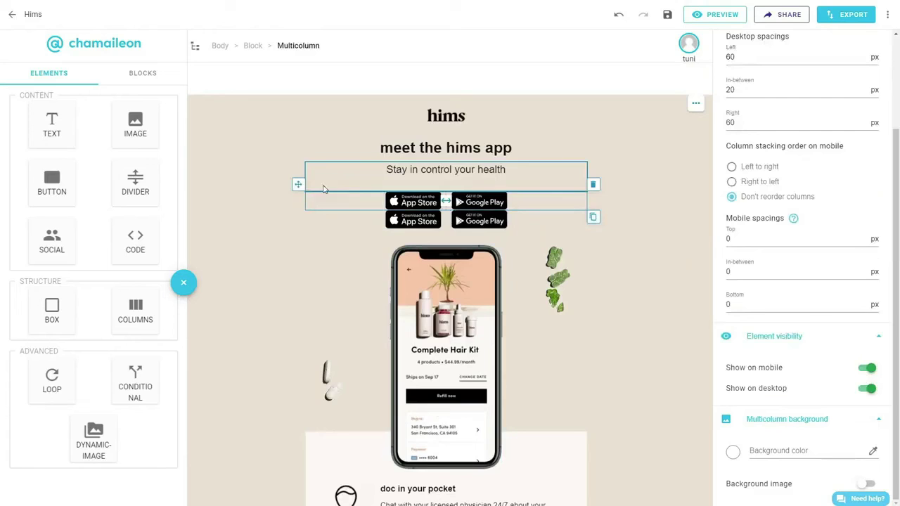
pyautogui.moveTo(304, 194); pyautogui.dragTo(425, 467)
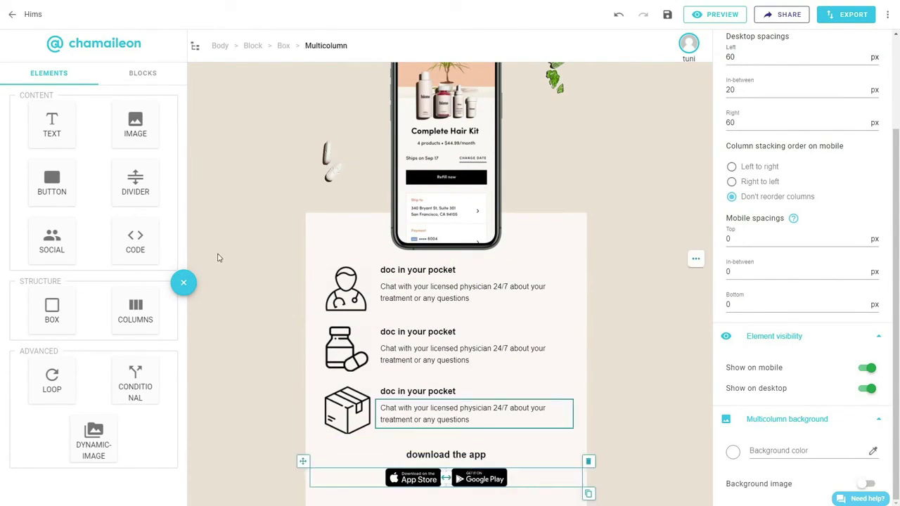
# Insert the saved Footer Block from the email's blocks at the end of the email.
pyautogui.click(140, 76)
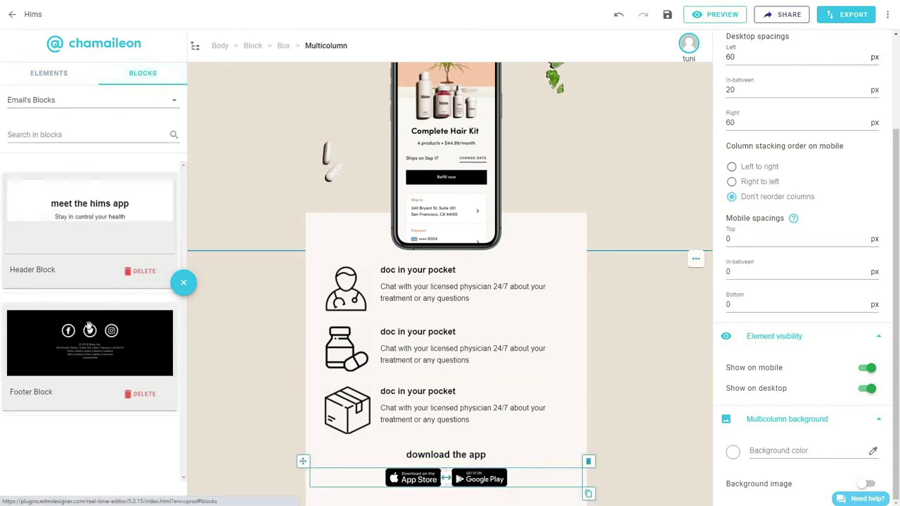
pyautogui.moveTo(185, 419); pyautogui.dragTo(644, 497)
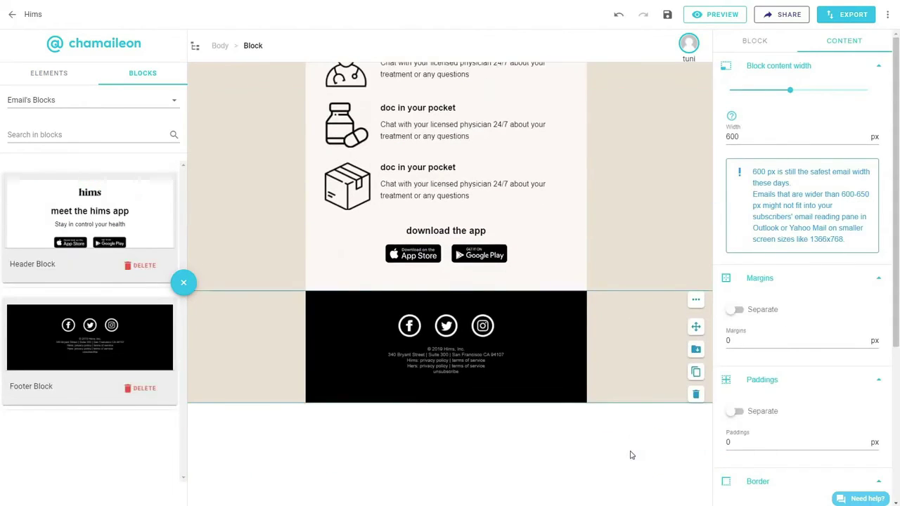
# Review the whole email, previewing it in both the mobile and desktop versions.
pyautogui.scroll(3, 631, 455)
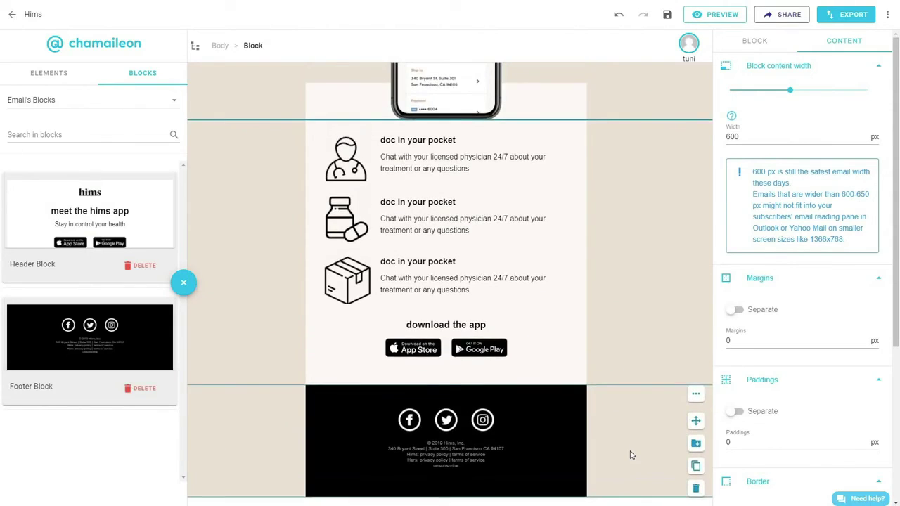
pyautogui.scroll(4, 631, 455)
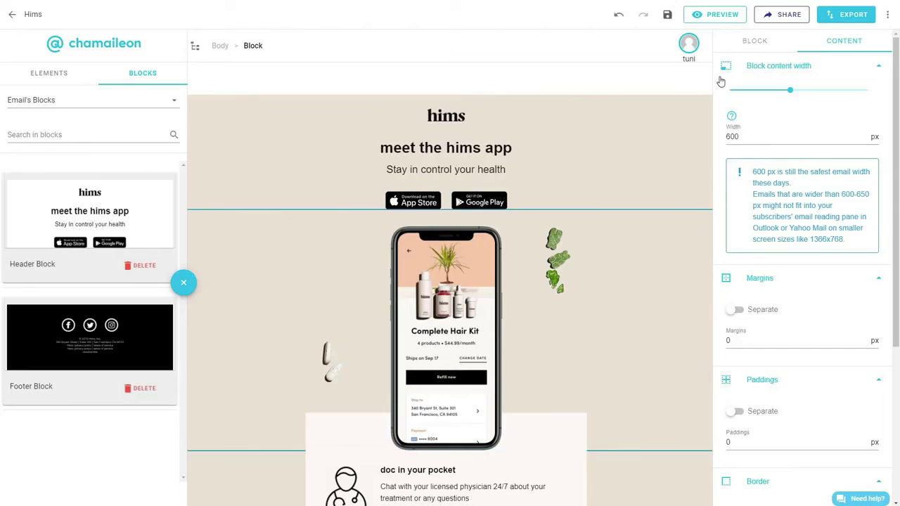
pyautogui.click(715, 14)
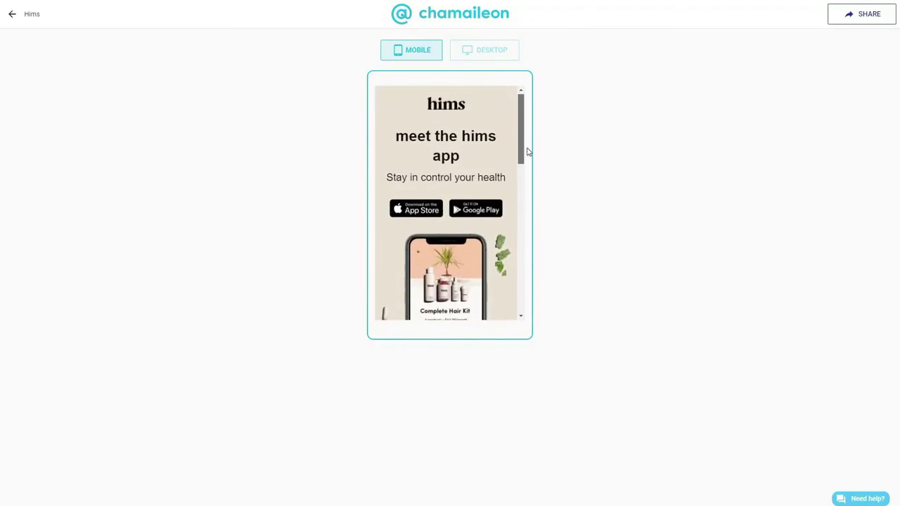
pyautogui.click(509, 56)
pyautogui.scroll(-5, 654, 281)
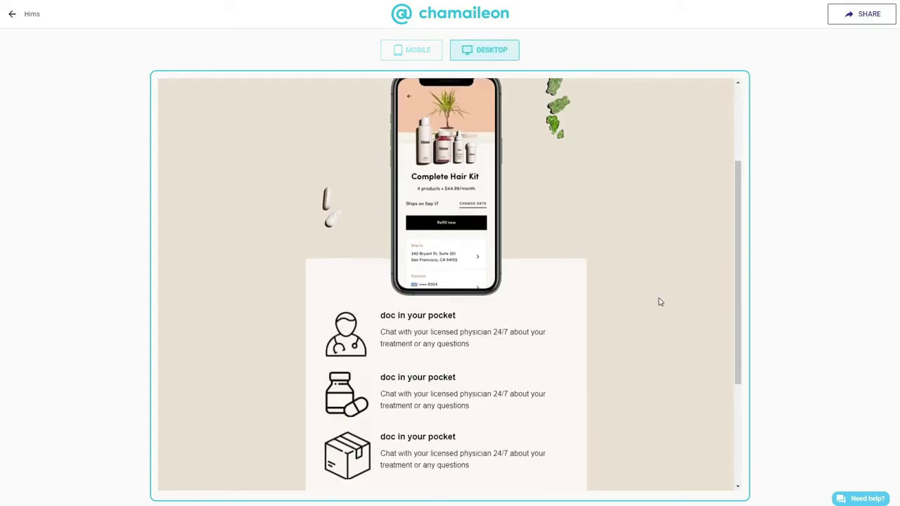
pyautogui.moveTo(738, 389); pyautogui.dragTo(761, 209)
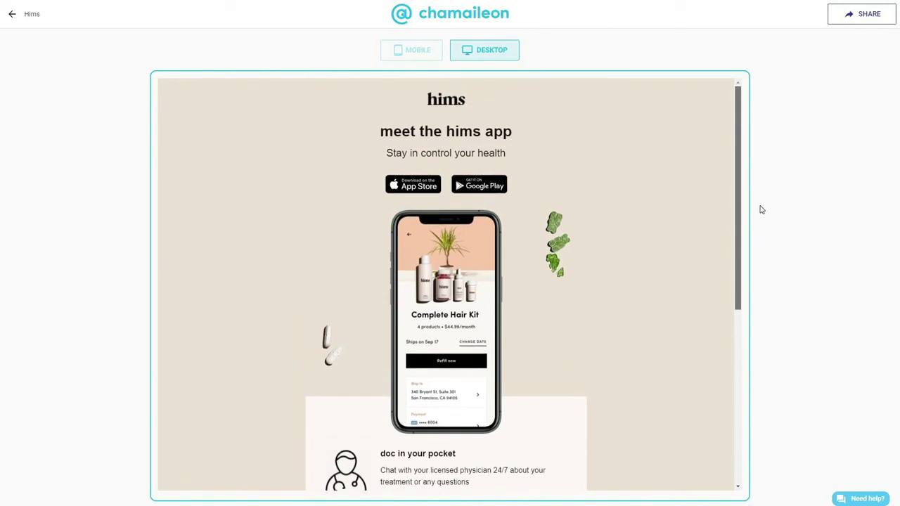
pyautogui.moveTo(762, 210); pyautogui.dragTo(761, 209)
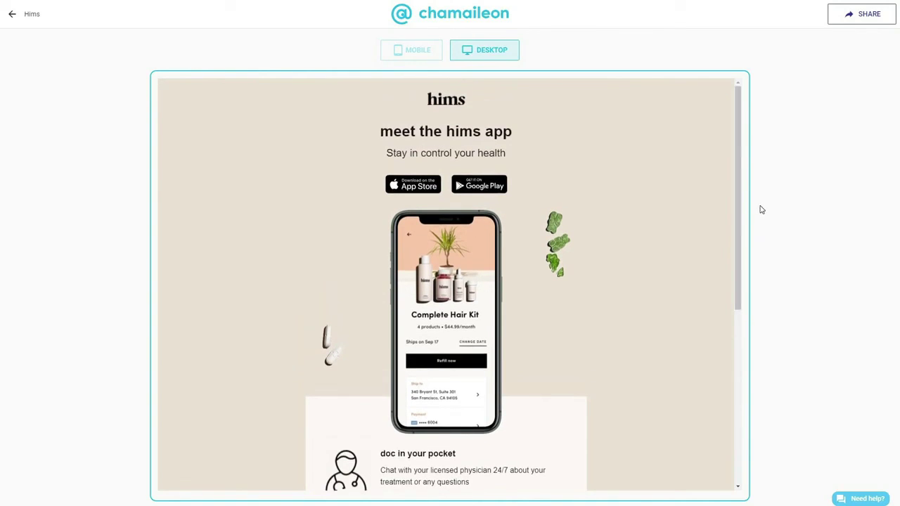